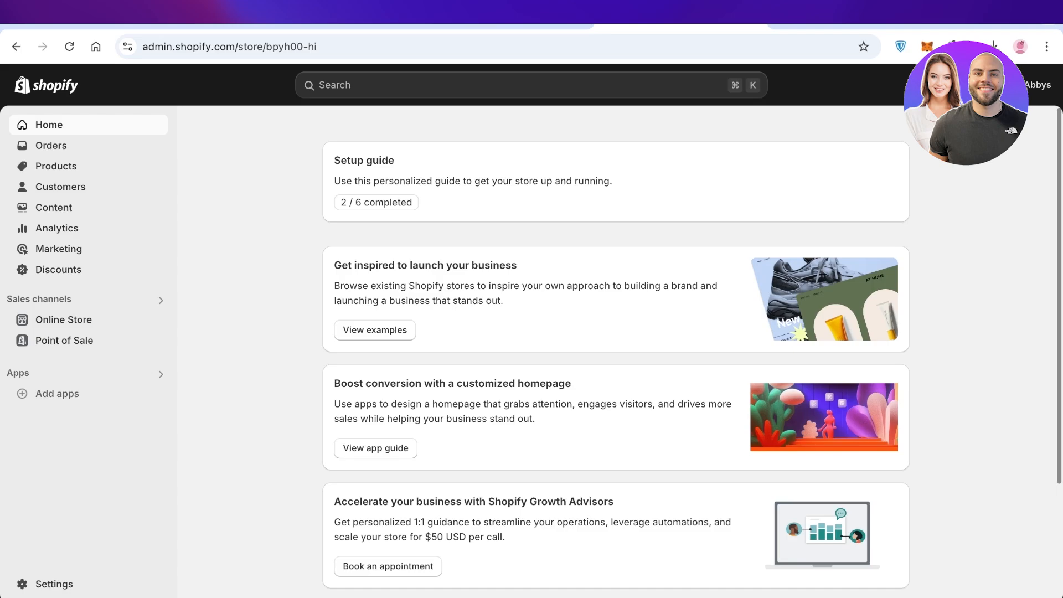
# Examine the storefront's home page and its All Products page to see how the collections are presented
pyautogui.click(157, 319)
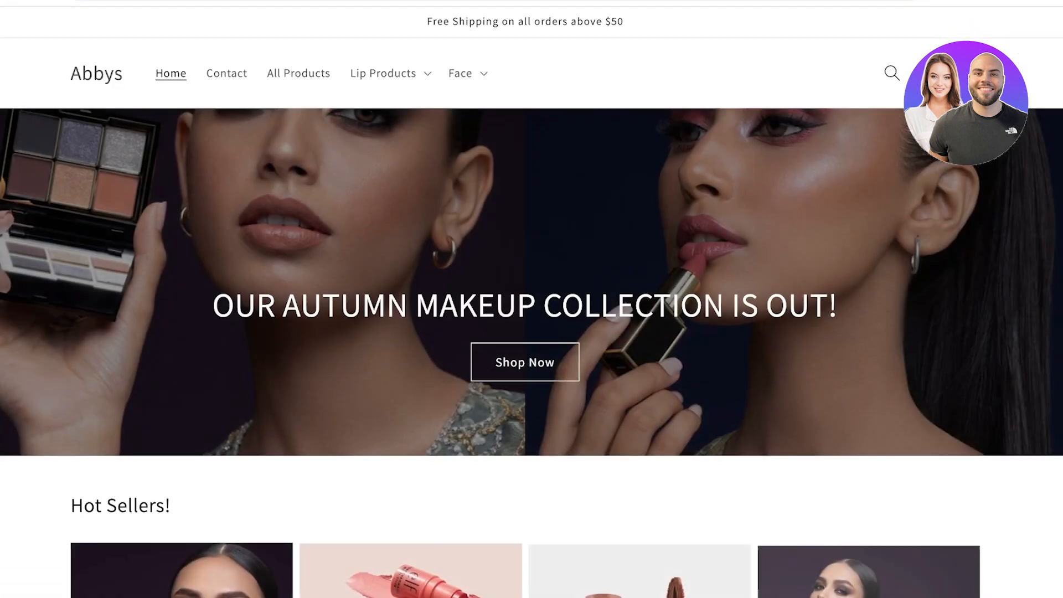
pyautogui.scroll(-6, 532, 299)
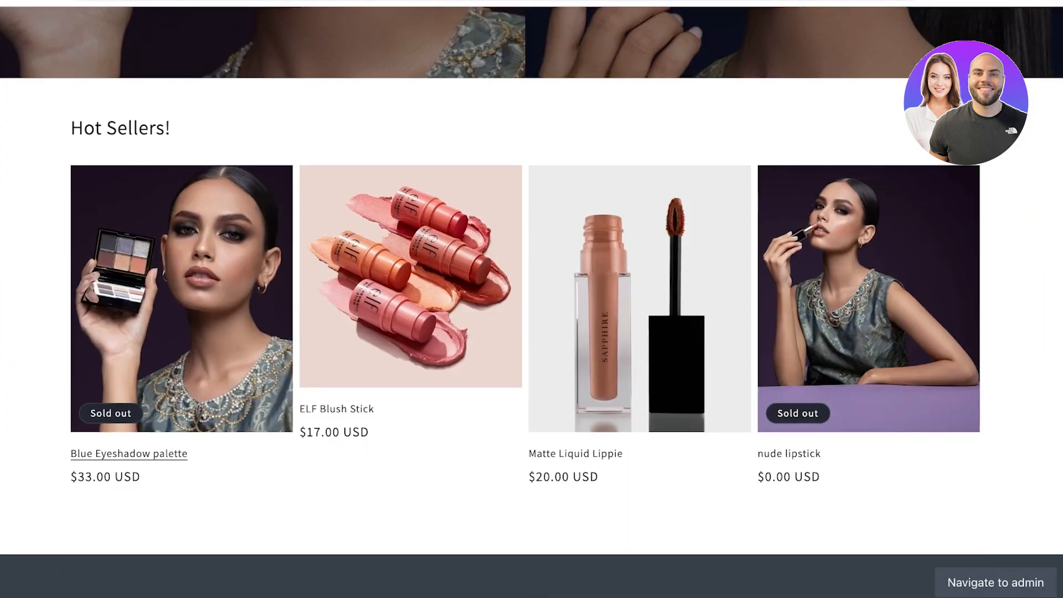
pyautogui.scroll(6, 221, 310)
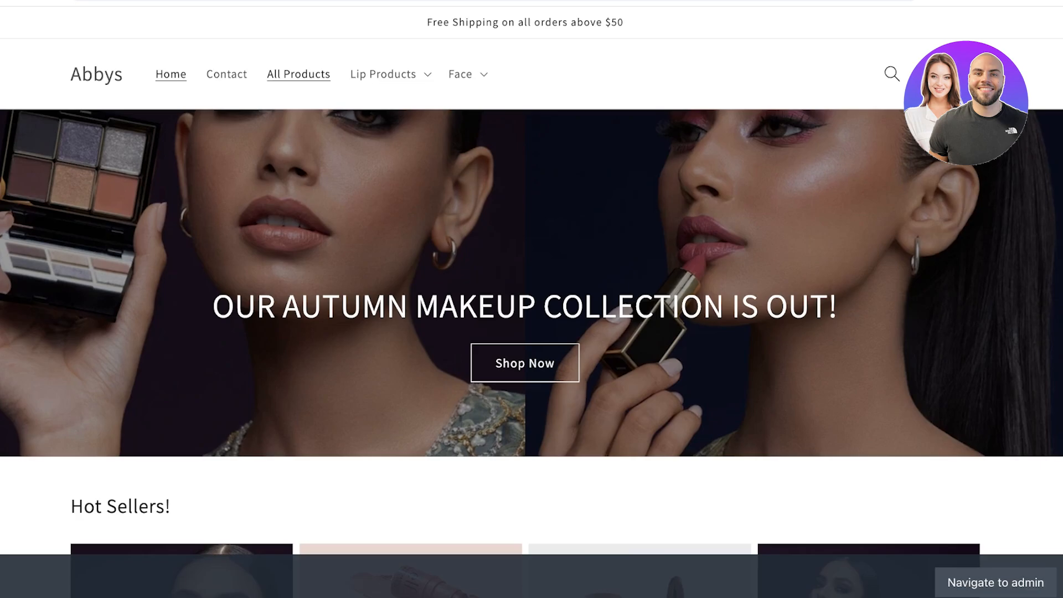
pyautogui.click(299, 74)
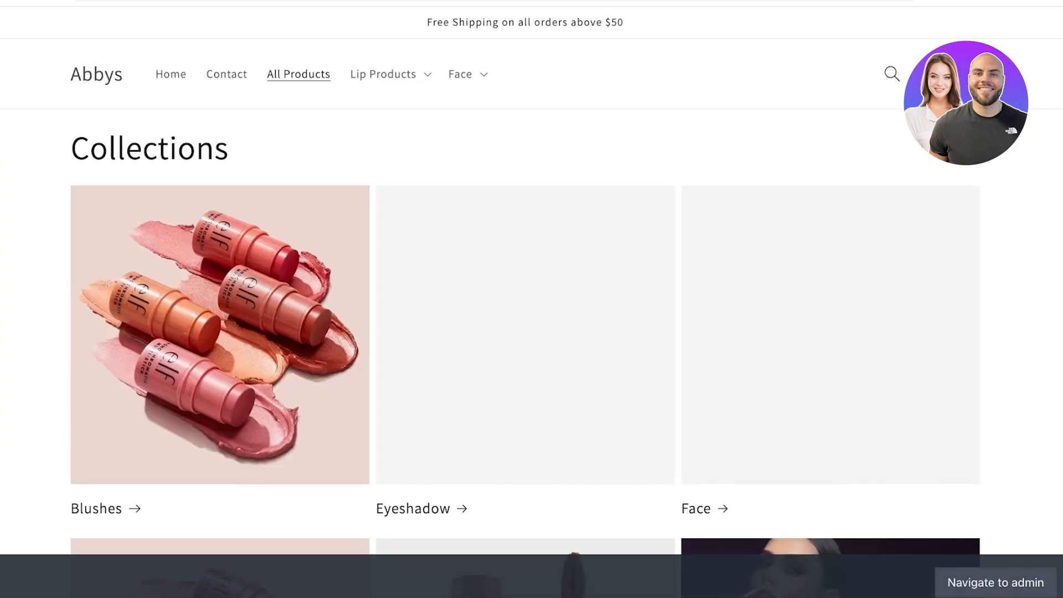
pyautogui.scroll(-15, 531, 299)
pyautogui.scroll(9, 531, 299)
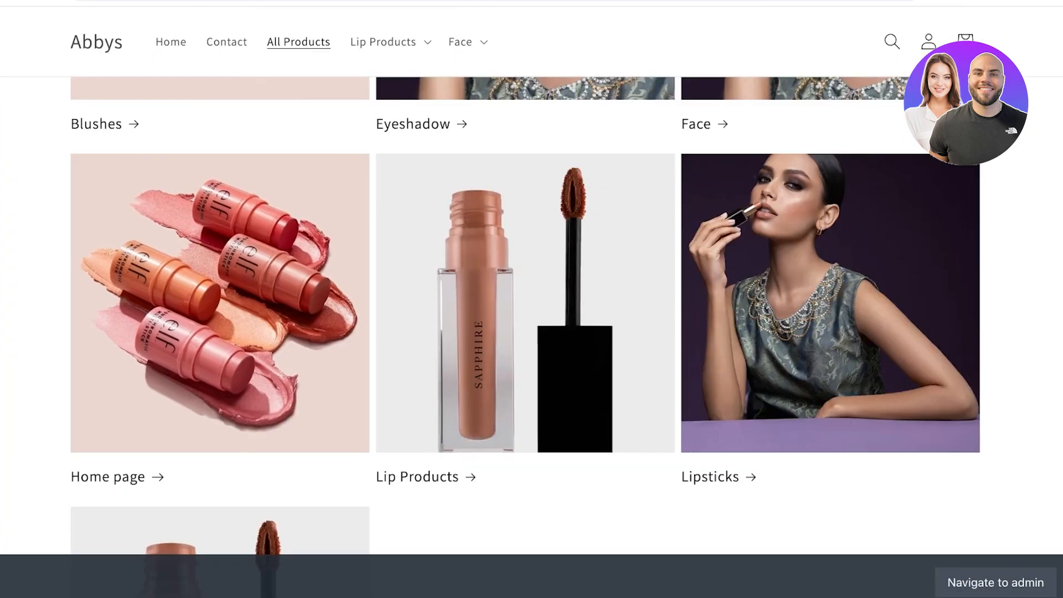
pyautogui.scroll(6, 532, 299)
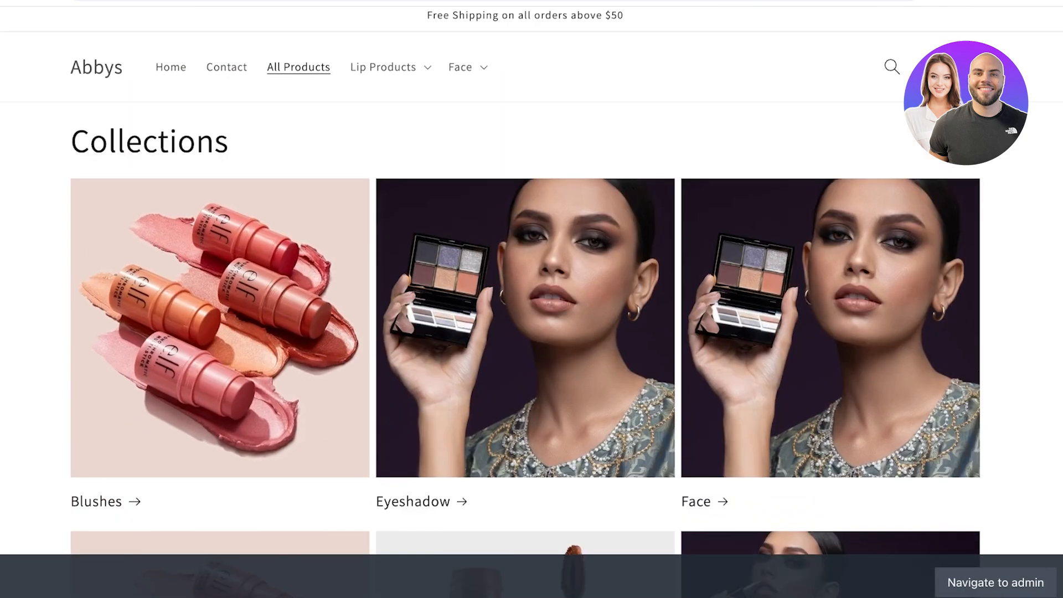
pyautogui.click(219, 332)
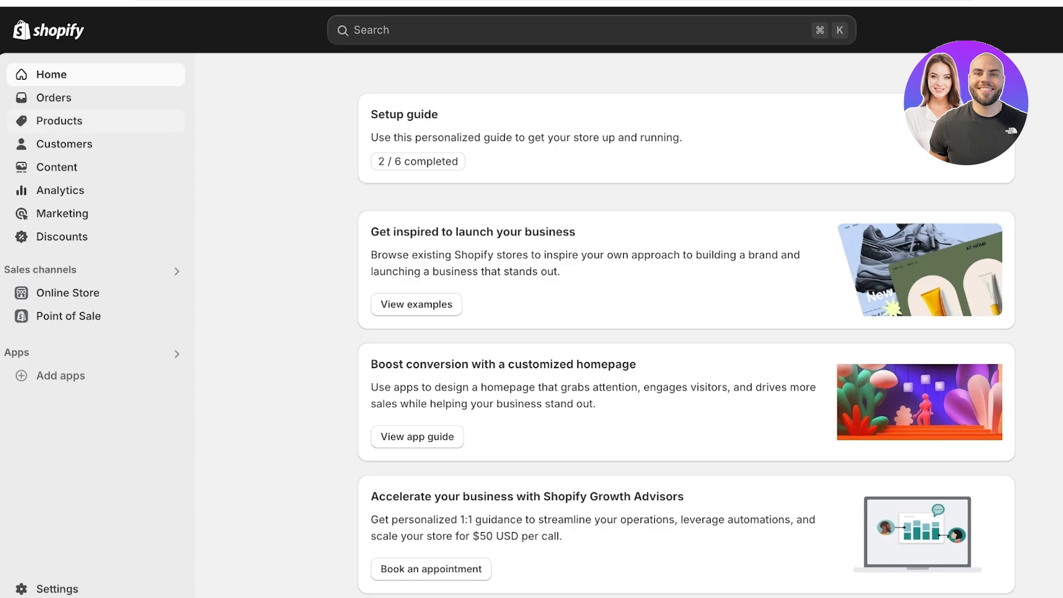
# Delete the Eyeshadow, Blushes, Liquid Lipsticks, Lipsticks and Home page collections from the store's product collections
pyautogui.click(59, 121)
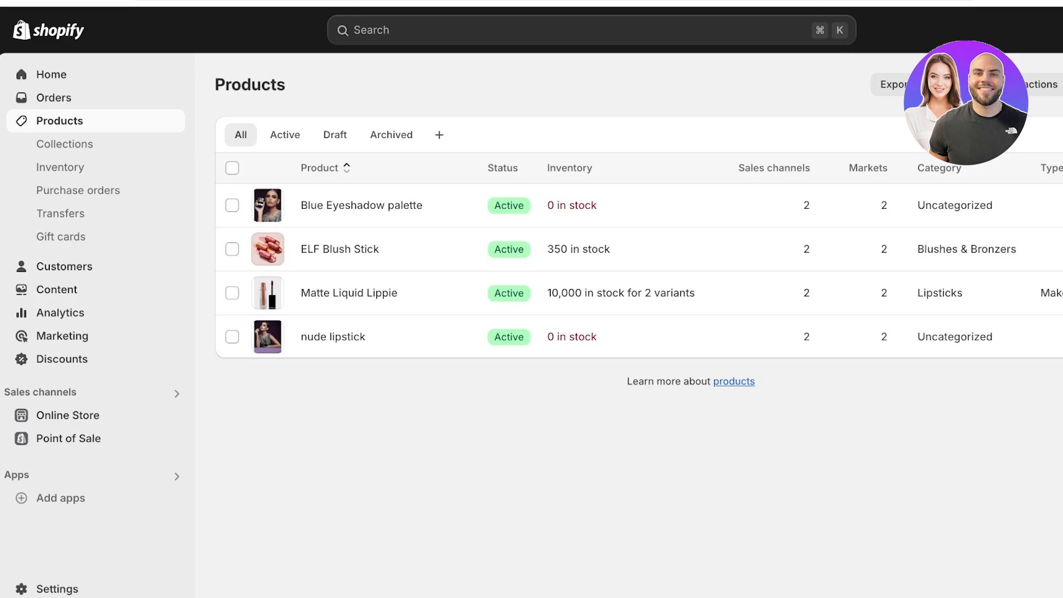
pyautogui.click(64, 144)
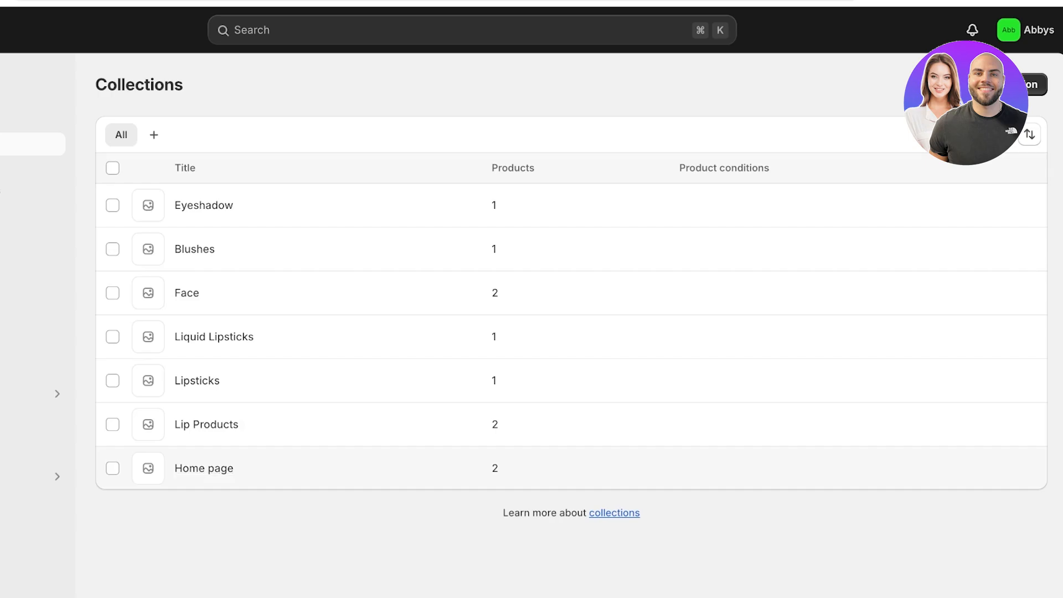
pyautogui.click(203, 467)
pyautogui.click(113, 468)
pyautogui.click(113, 381)
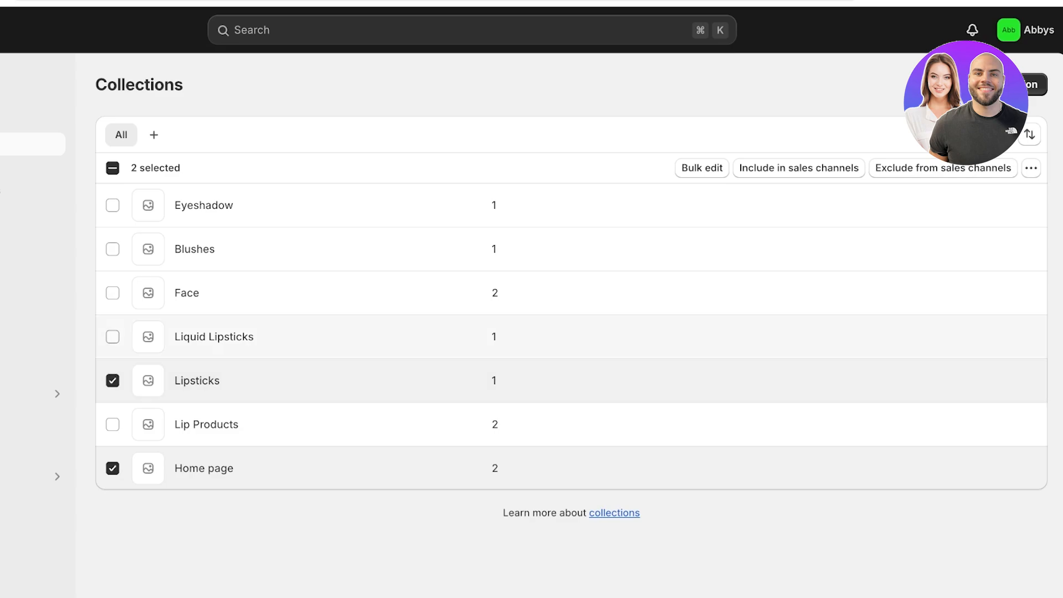
pyautogui.click(112, 336)
pyautogui.click(112, 250)
pyautogui.click(113, 205)
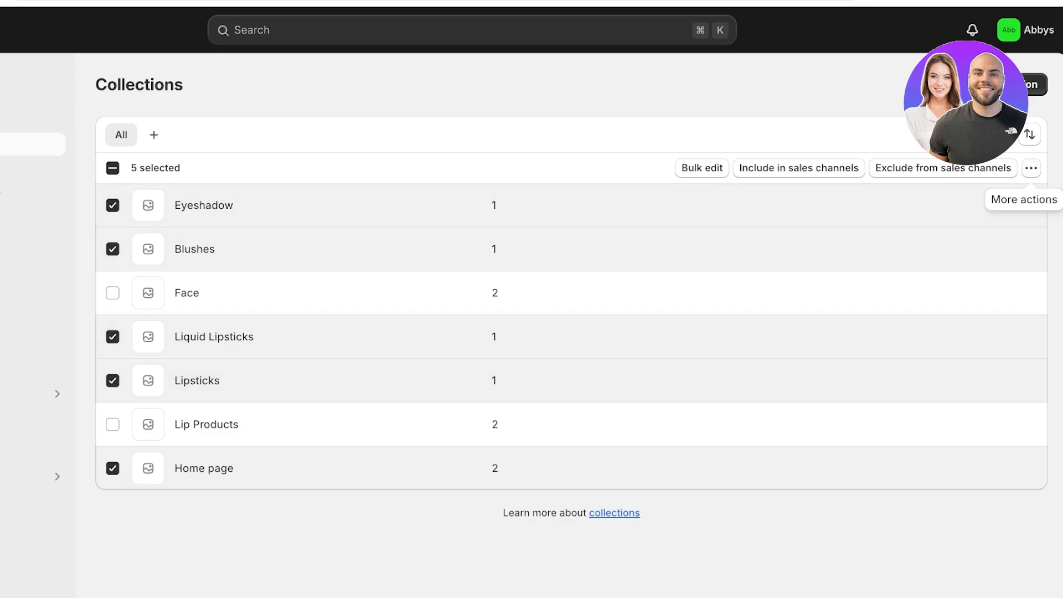
pyautogui.click(1031, 168)
pyautogui.click(984, 199)
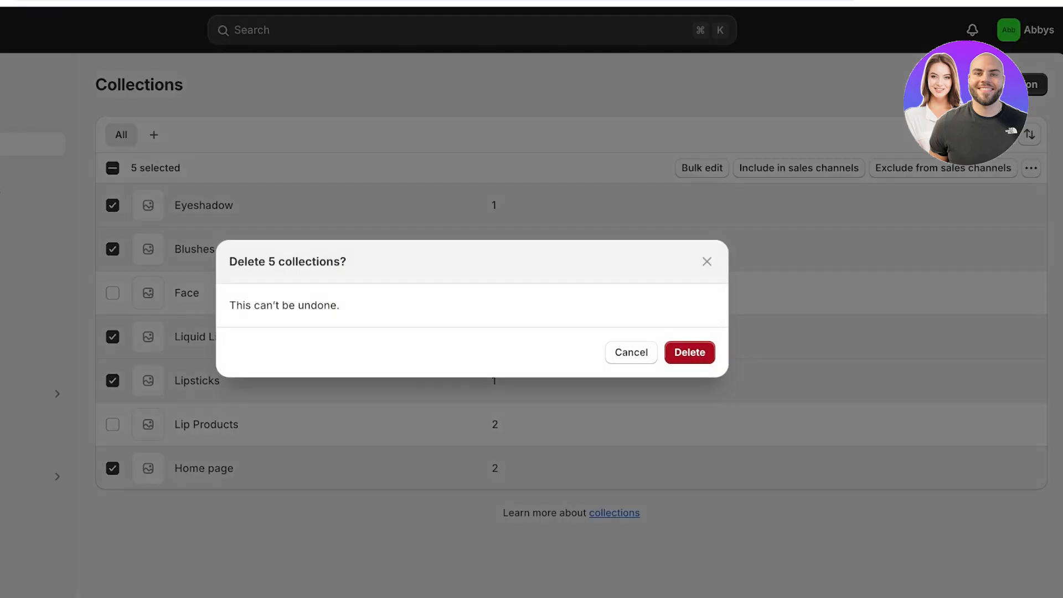
pyautogui.click(689, 352)
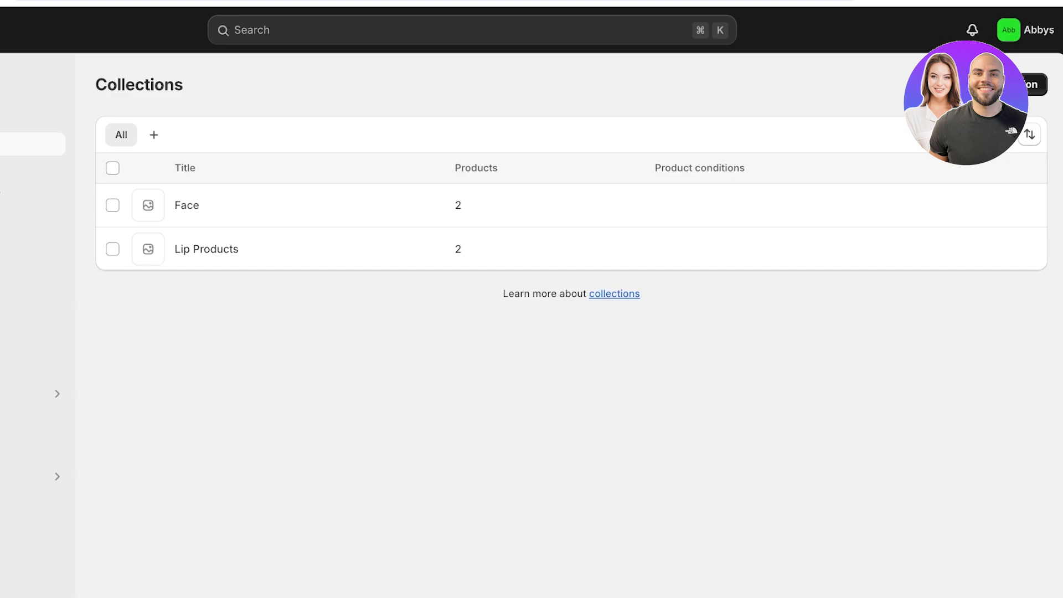
# Create and save a manual collection titled "Eye Shadows" containing the Blue Eyeshadow palette
pyautogui.click(996, 85)
pyautogui.click(431, 162)
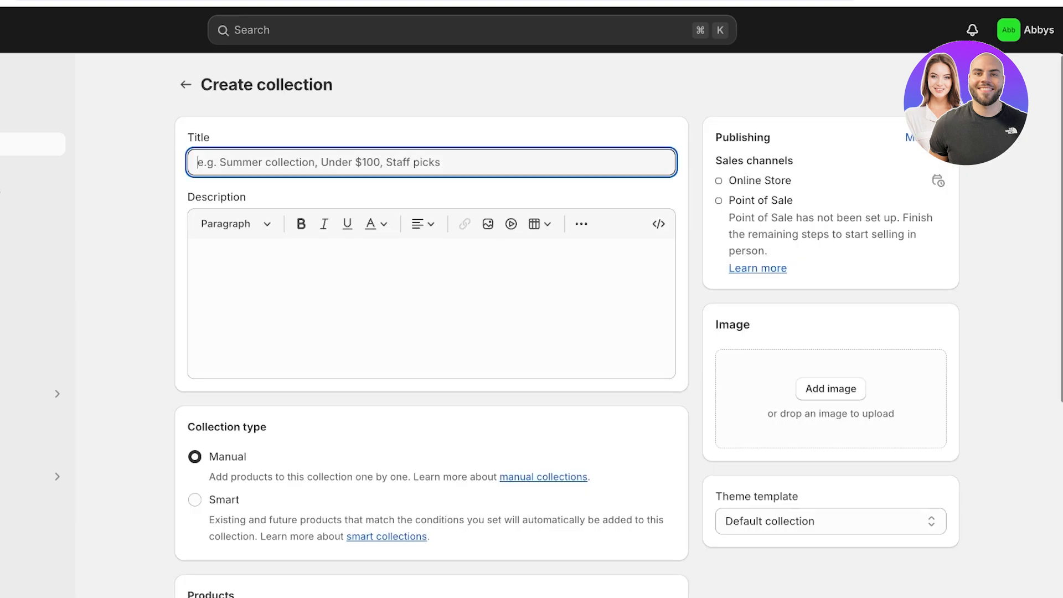
pyautogui.write('Eye')
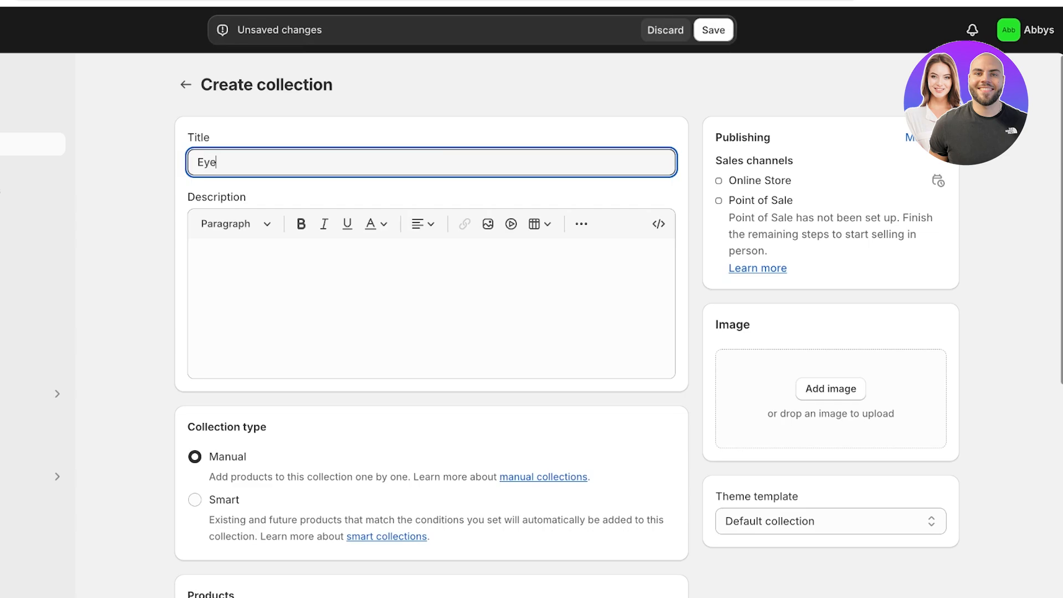
pyautogui.write(' Shadows')
pyautogui.scroll(-7, 431, 299)
pyautogui.click(447, 250)
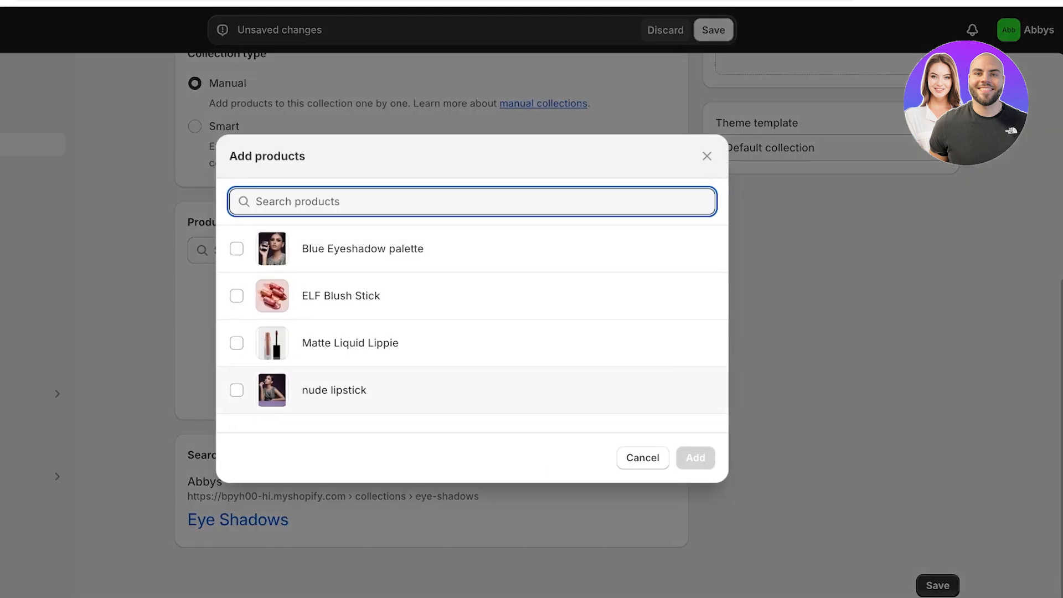
pyautogui.click(236, 249)
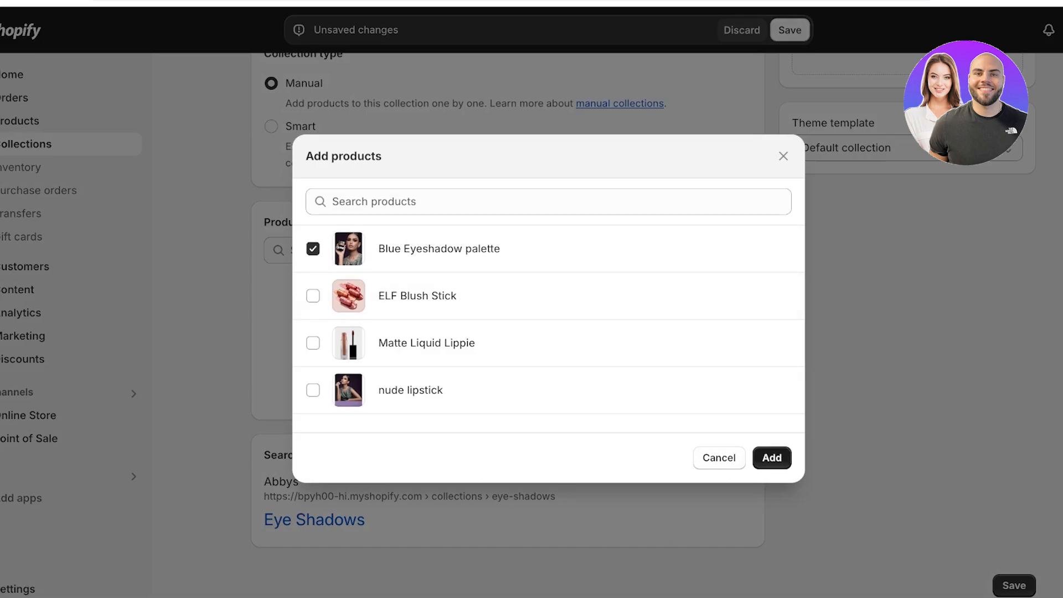
pyautogui.click(772, 458)
pyautogui.click(1013, 586)
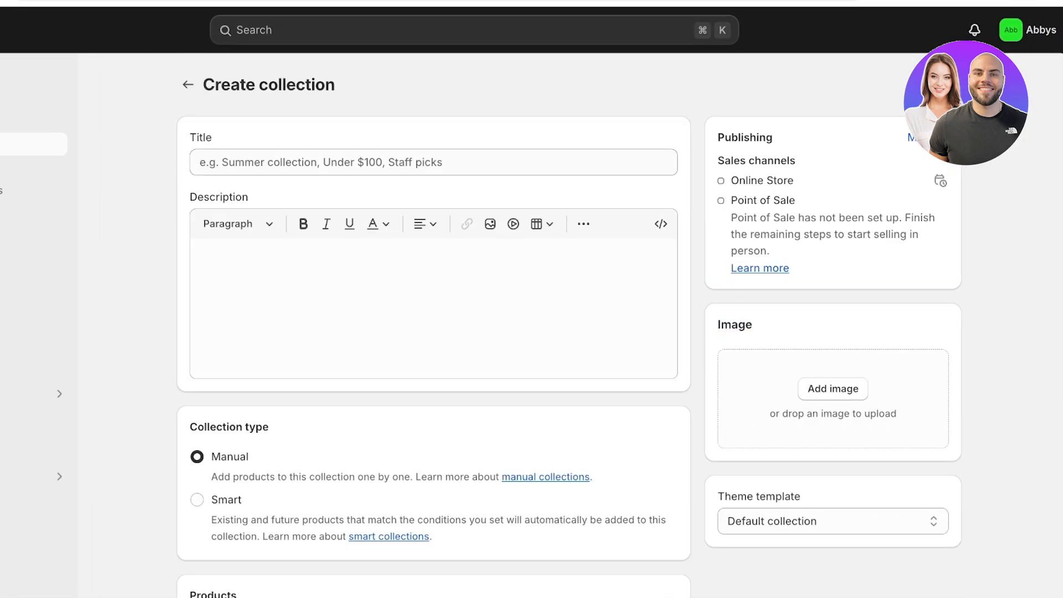
# Create and save a manual collection titled "Blushes" containing the ELF Blush Stick
pyautogui.click(433, 162)
pyautogui.write('Blushes')
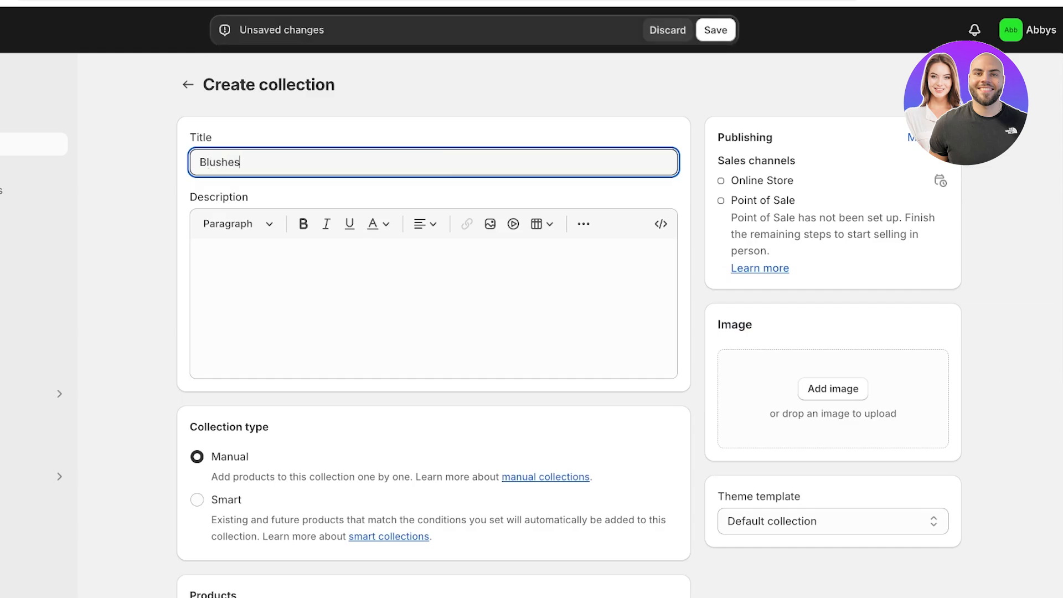
pyautogui.scroll(-6, 434, 325)
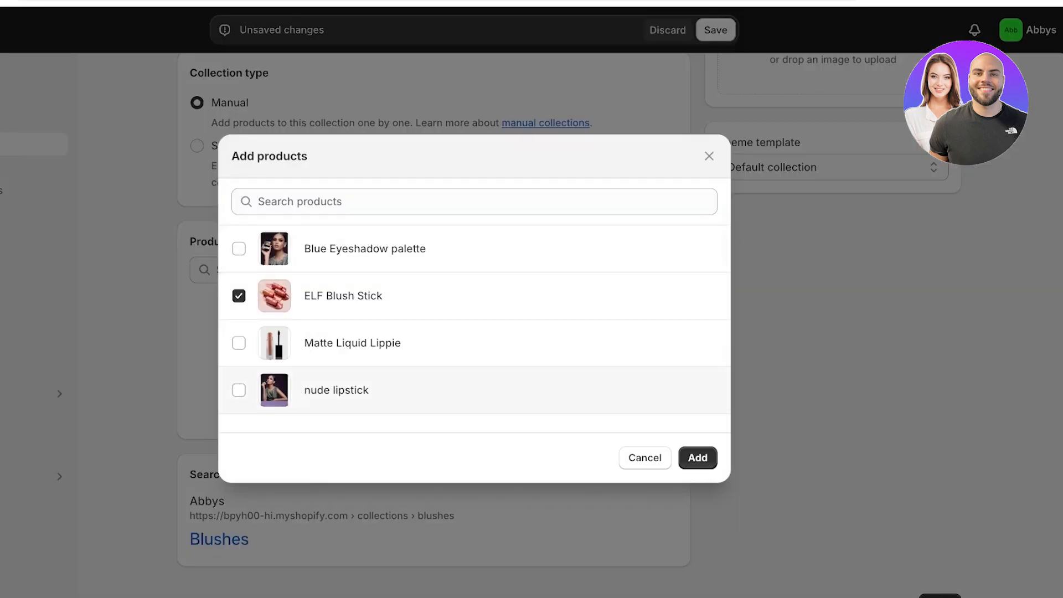
pyautogui.press('Return')
pyautogui.hotkey('ctrl', 's')
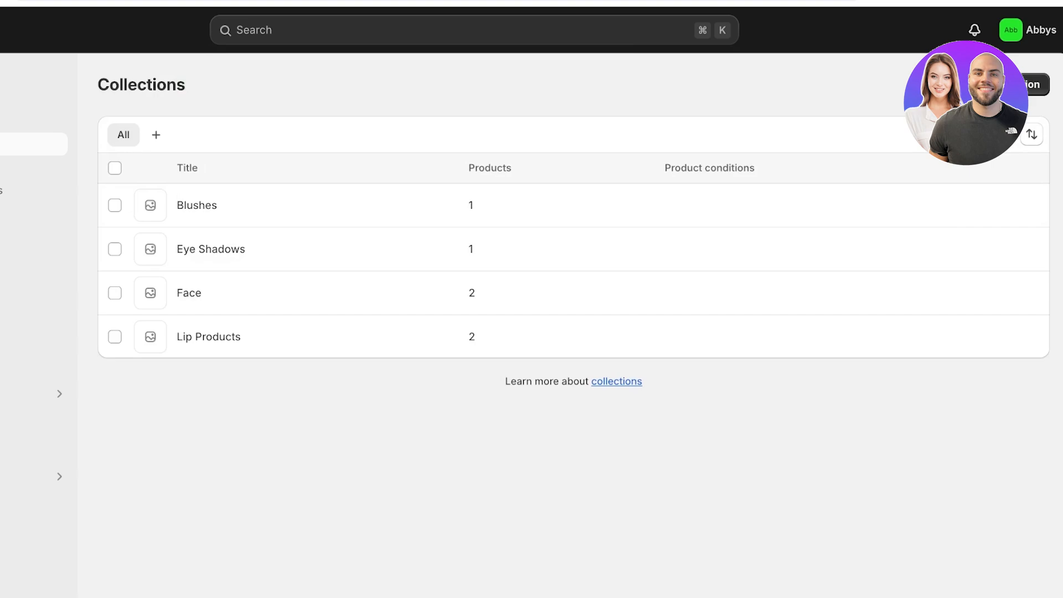
pyautogui.click(997, 85)
pyautogui.scroll(-4, 434, 324)
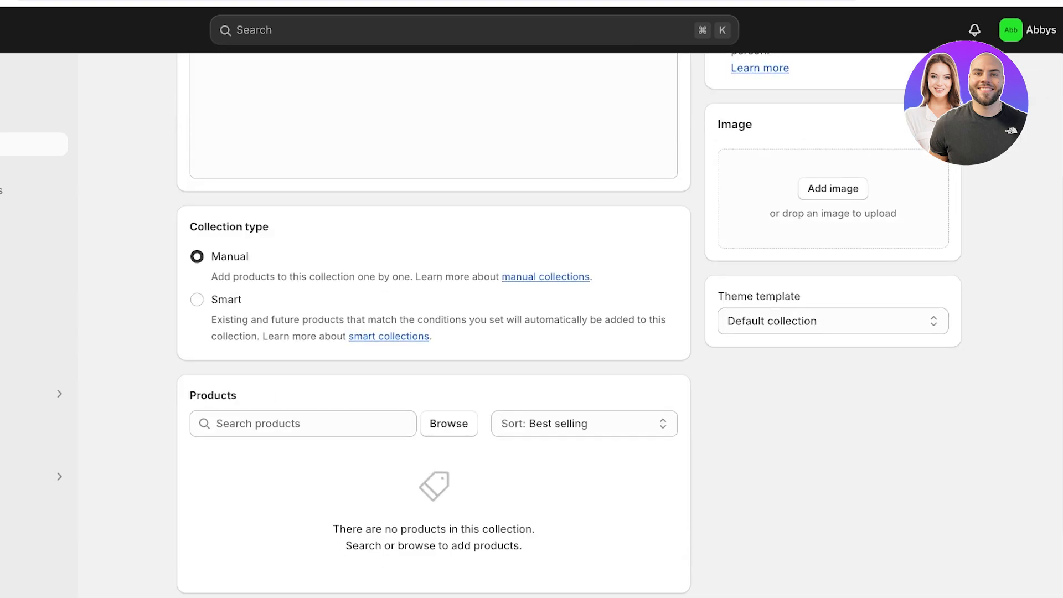
pyautogui.click(197, 300)
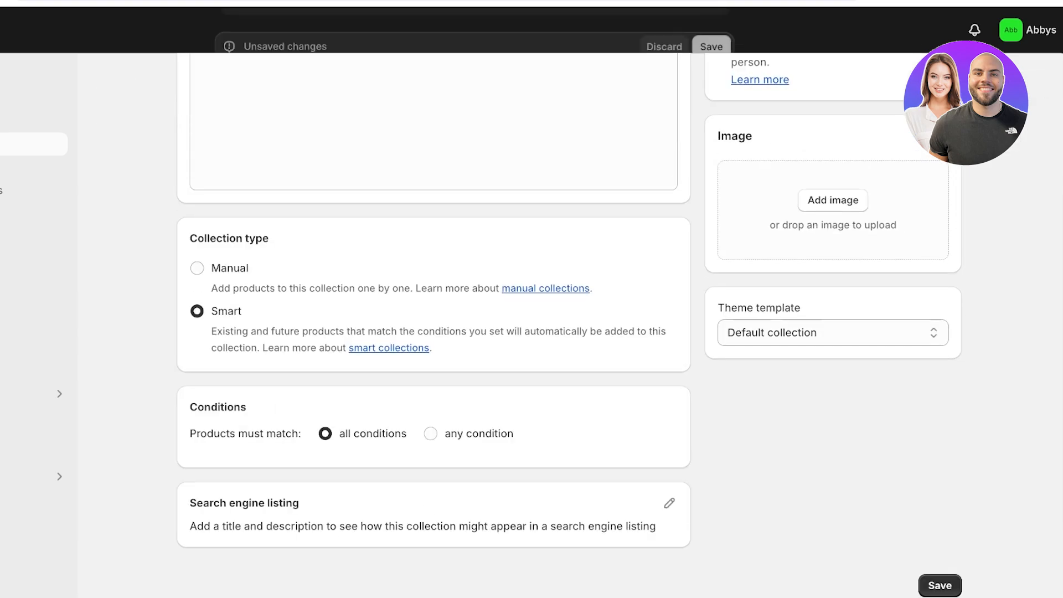
pyautogui.scroll(-1, 434, 324)
pyautogui.click(269, 460)
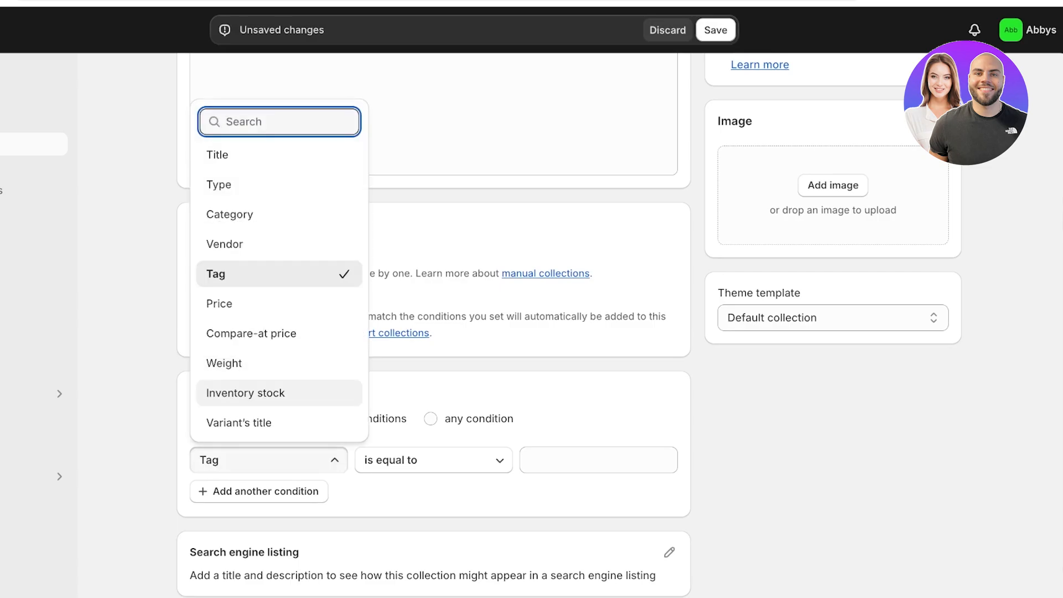
pyautogui.click(269, 274)
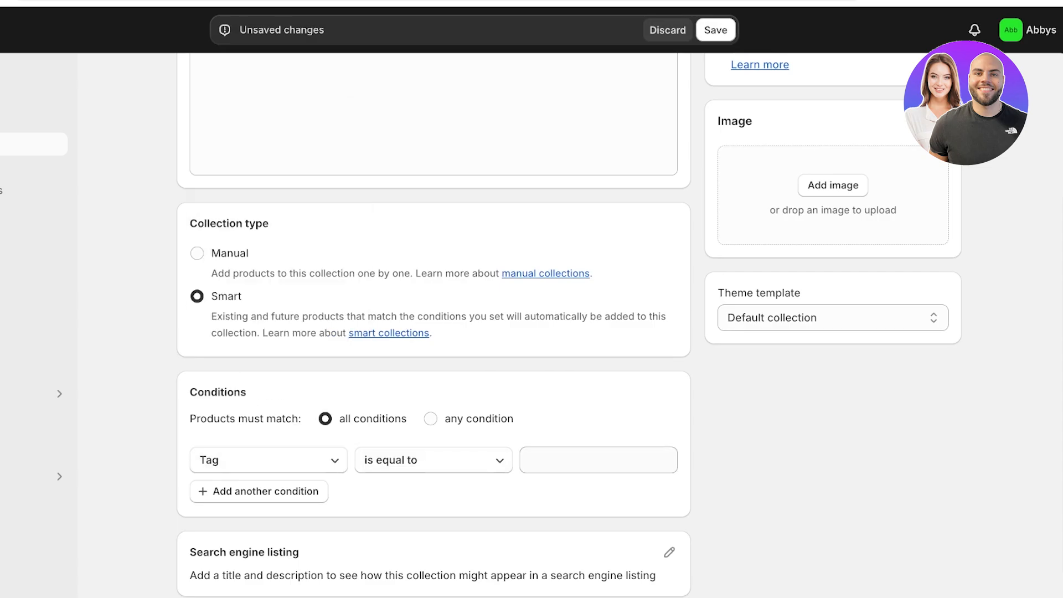
pyautogui.click(598, 460)
pyautogui.scroll(4, 434, 324)
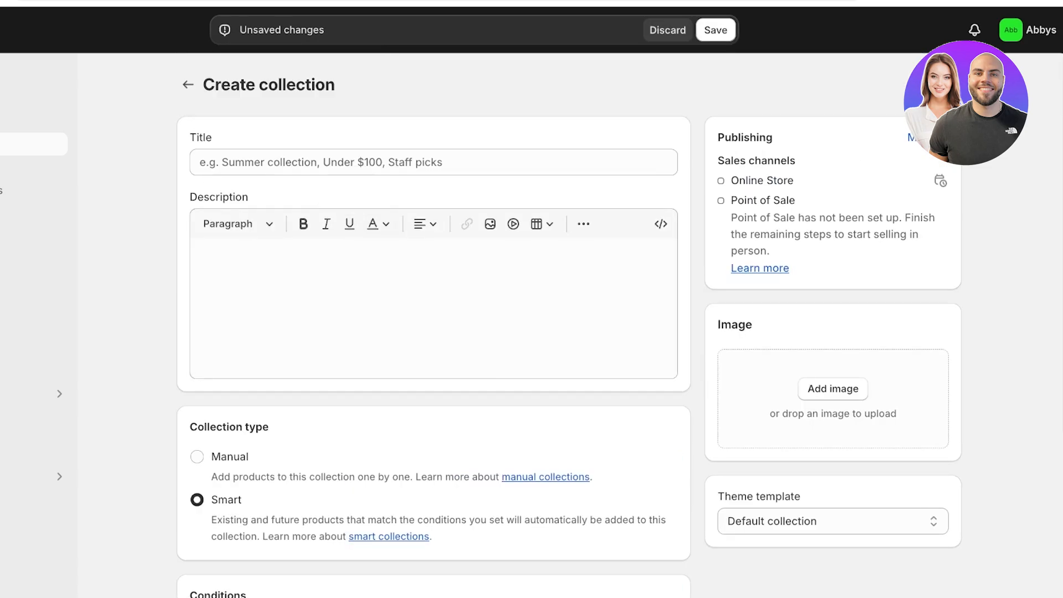
pyautogui.scroll(-4, 434, 324)
pyautogui.scroll(4, 434, 324)
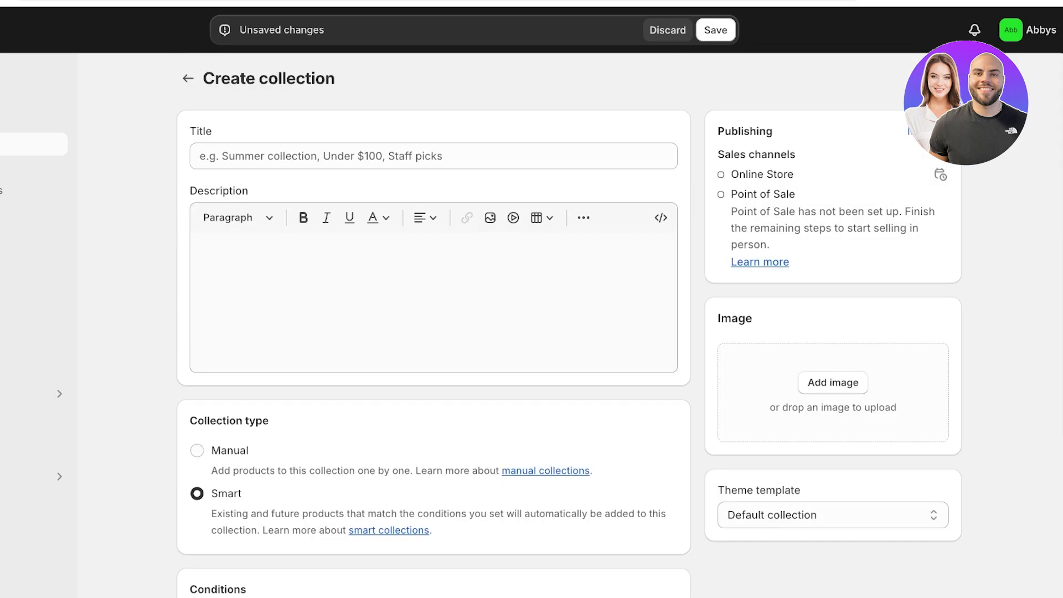
pyautogui.scroll(-5, 434, 323)
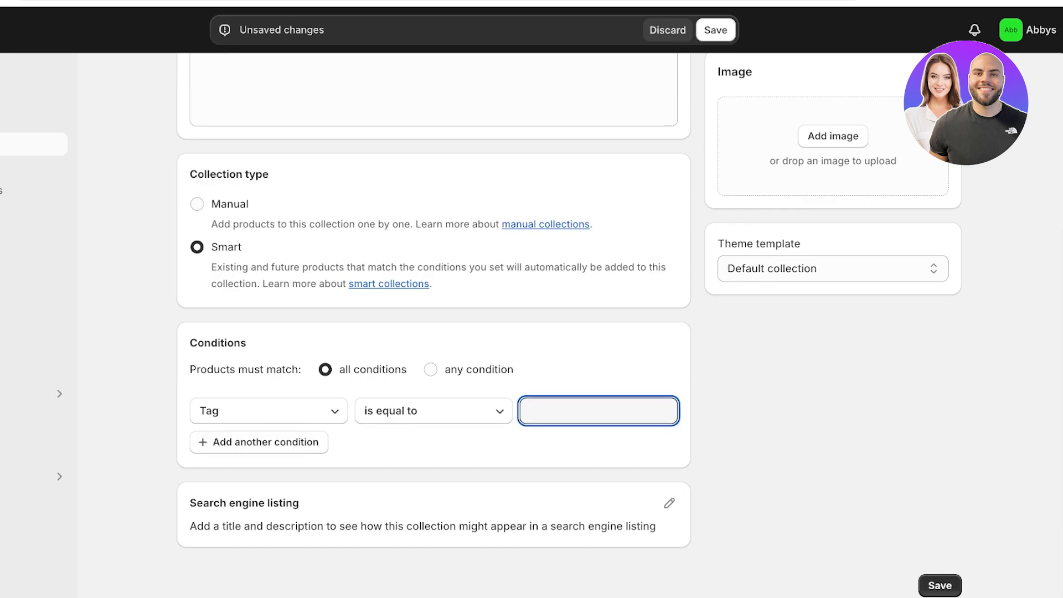
pyautogui.scroll(5, 434, 324)
pyautogui.click(188, 85)
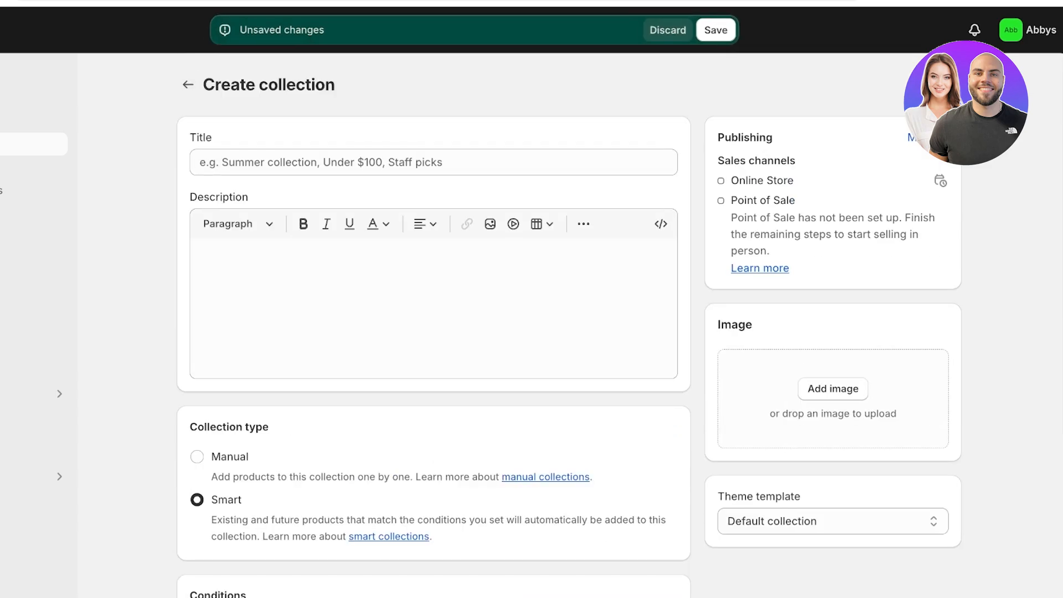
pyautogui.click(668, 29)
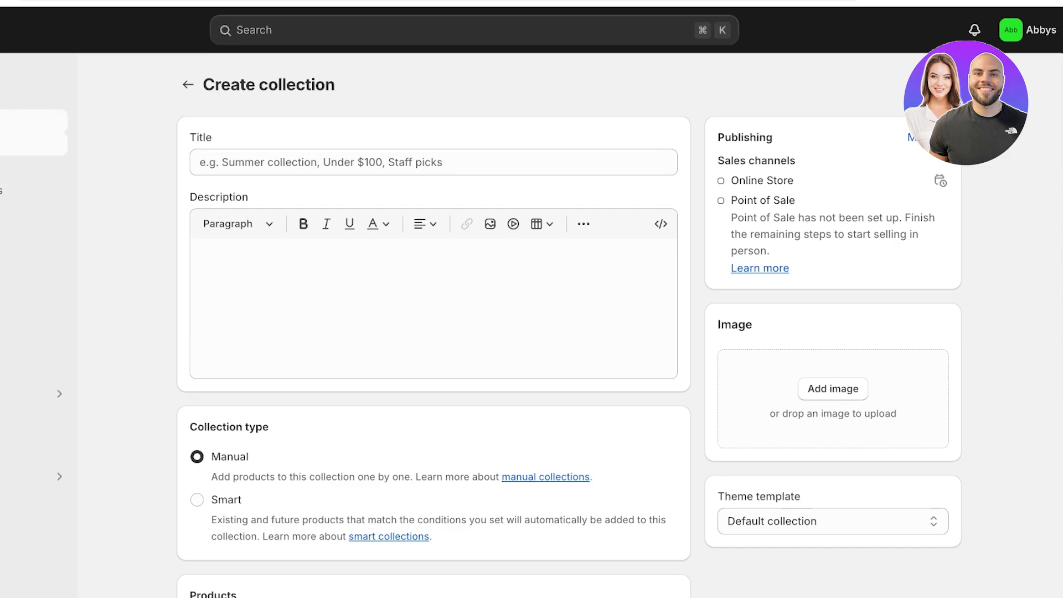
# Add the tag "Blushes" to the ELF Blush Stick product and save it
pyautogui.click(34, 121)
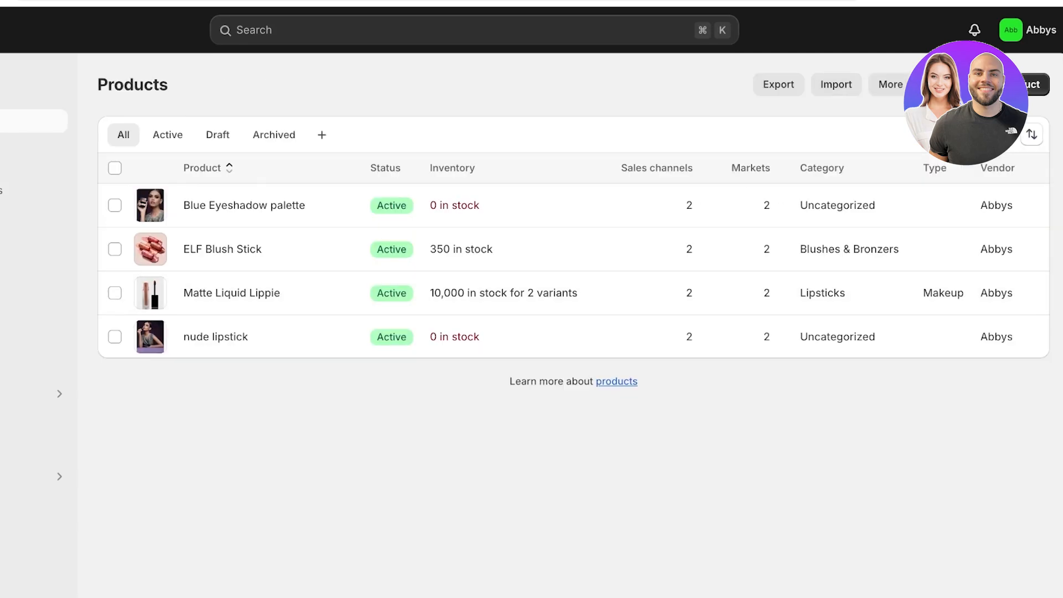
pyautogui.click(228, 249)
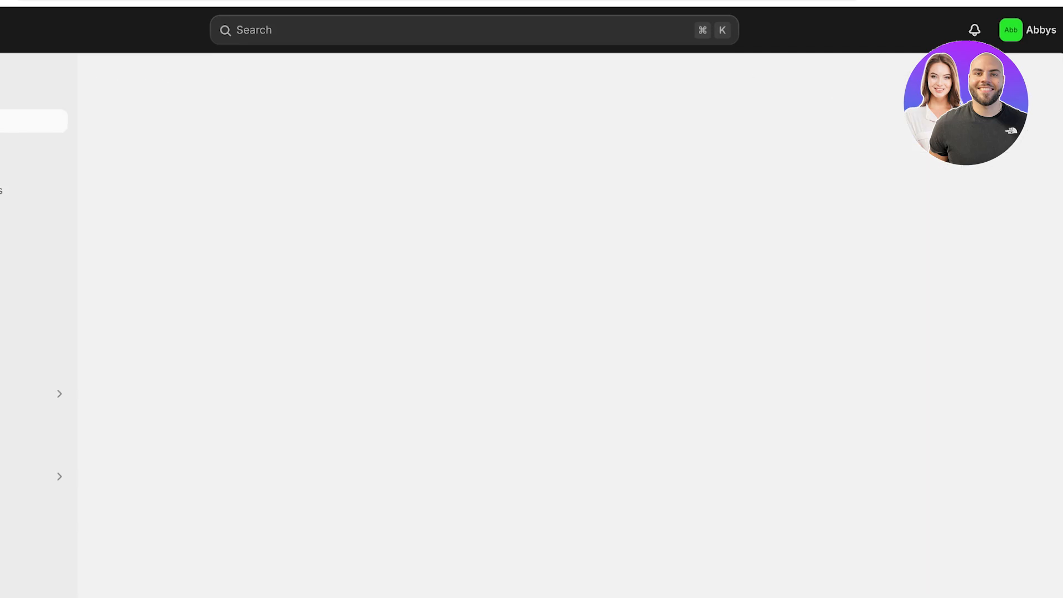
pyautogui.scroll(-5, 433, 333)
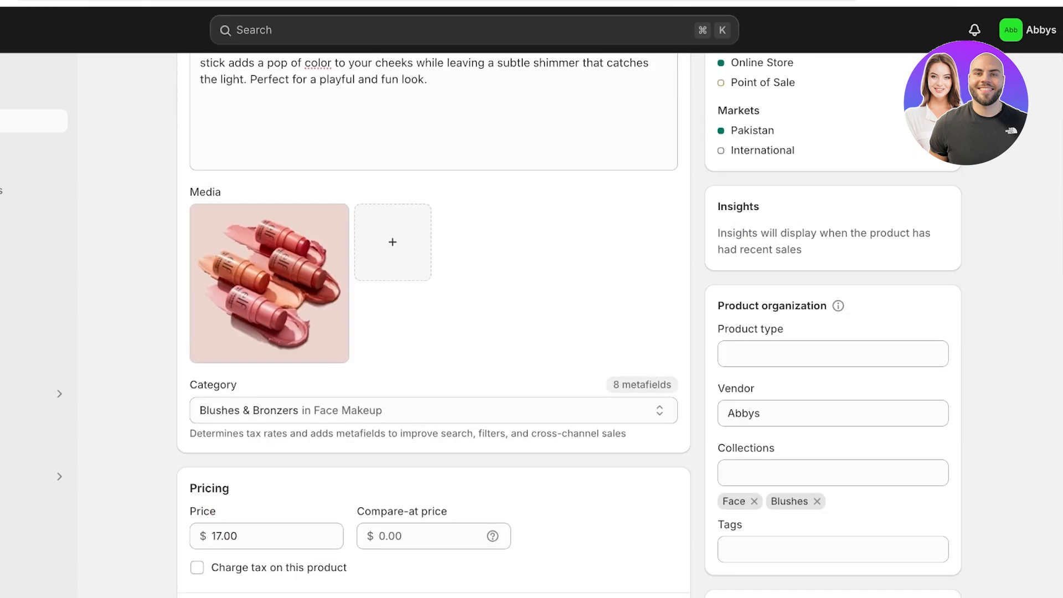
pyautogui.scroll(-3, 569, 332)
pyautogui.click(833, 369)
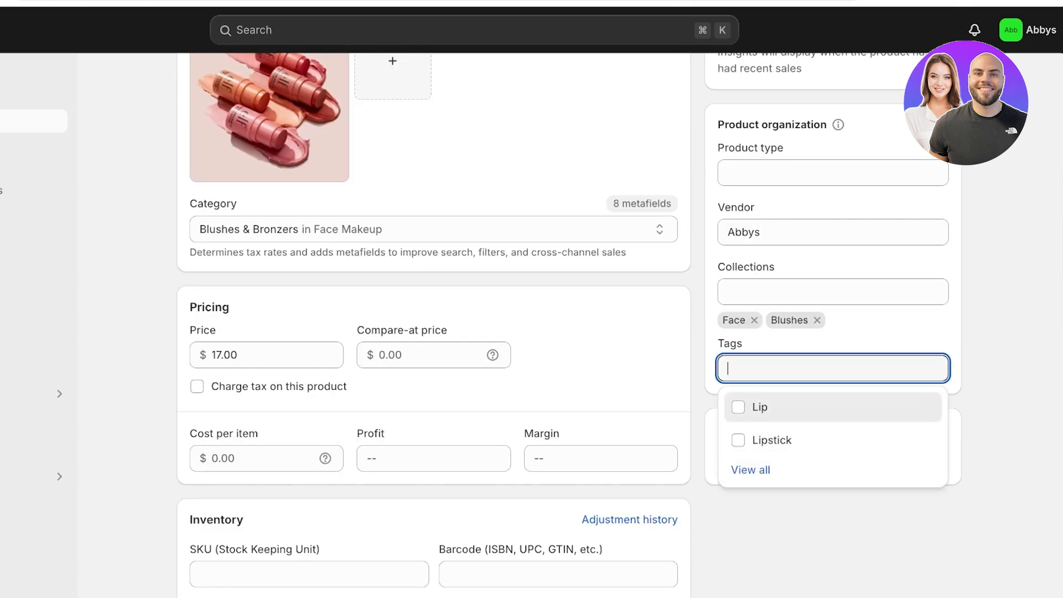
pyautogui.write('Blushes')
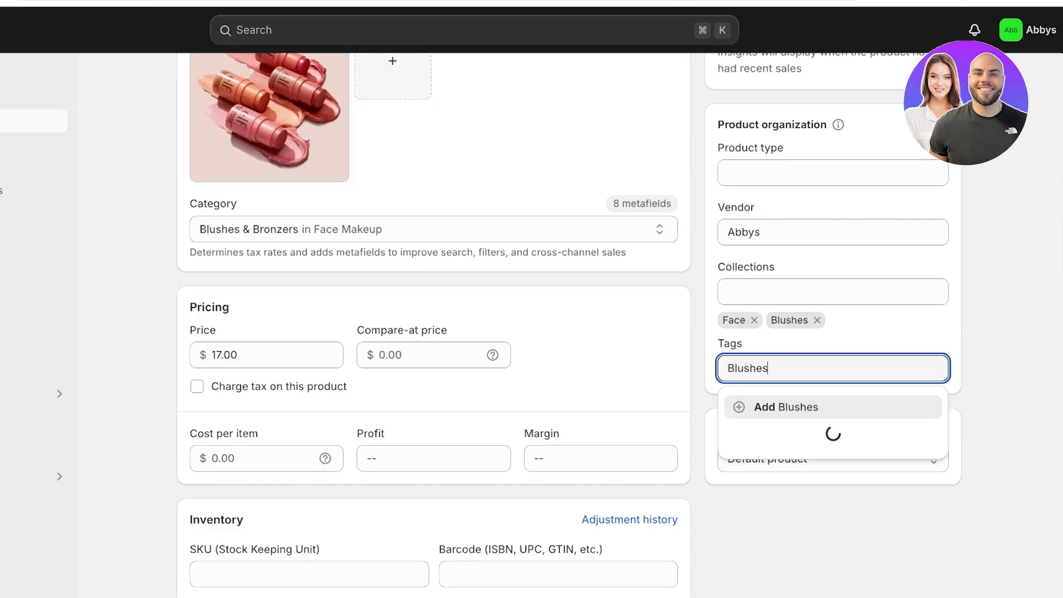
pyautogui.press('Return')
pyautogui.press('Escape')
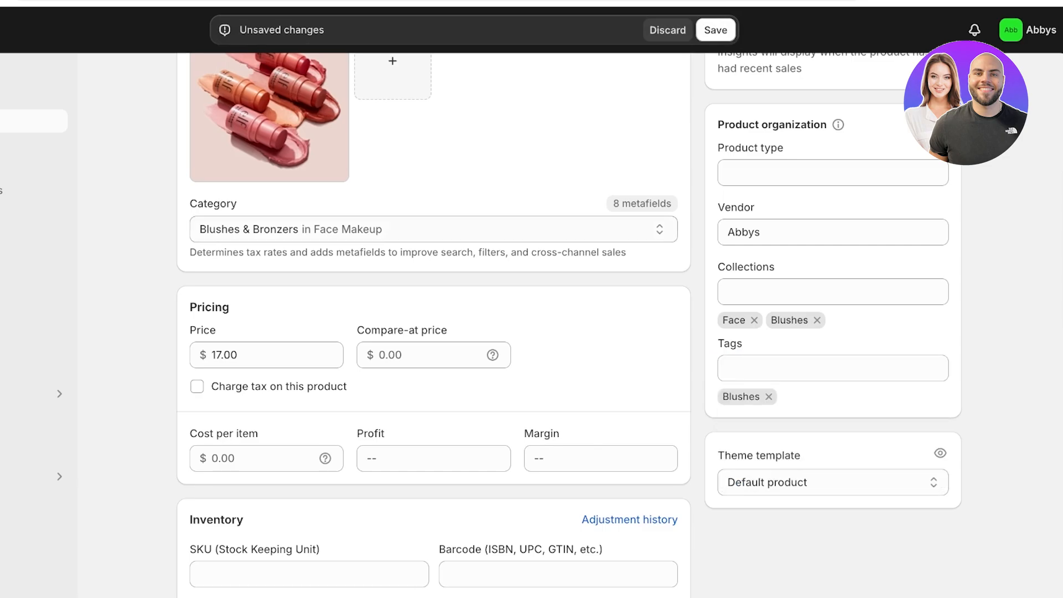
pyautogui.scroll(3, 569, 326)
pyautogui.click(716, 30)
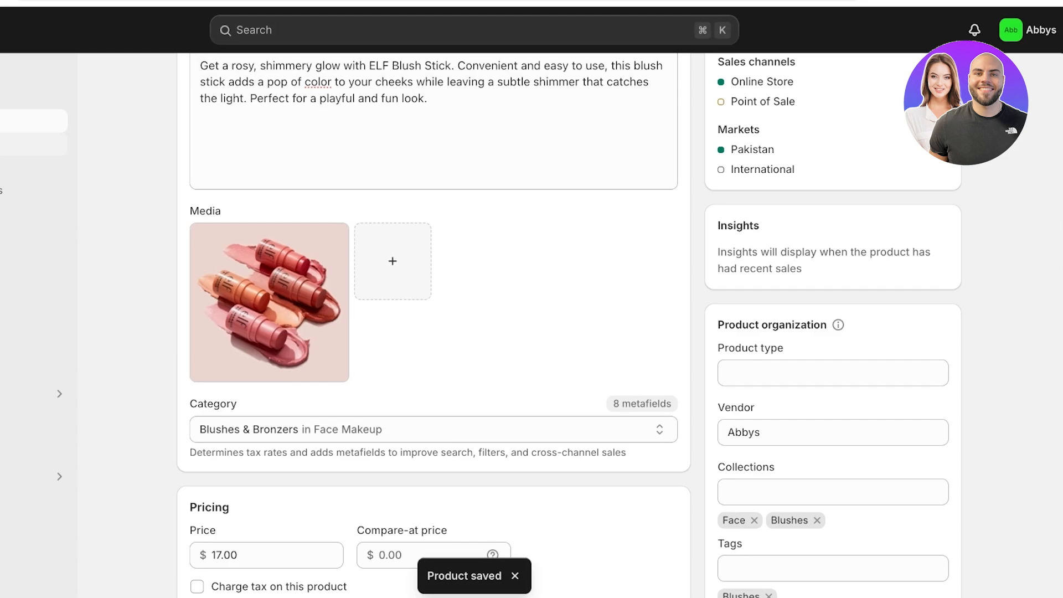
# Open all four products for bulk editing and look through their attribute columns
pyautogui.click(22, 121)
pyautogui.click(115, 168)
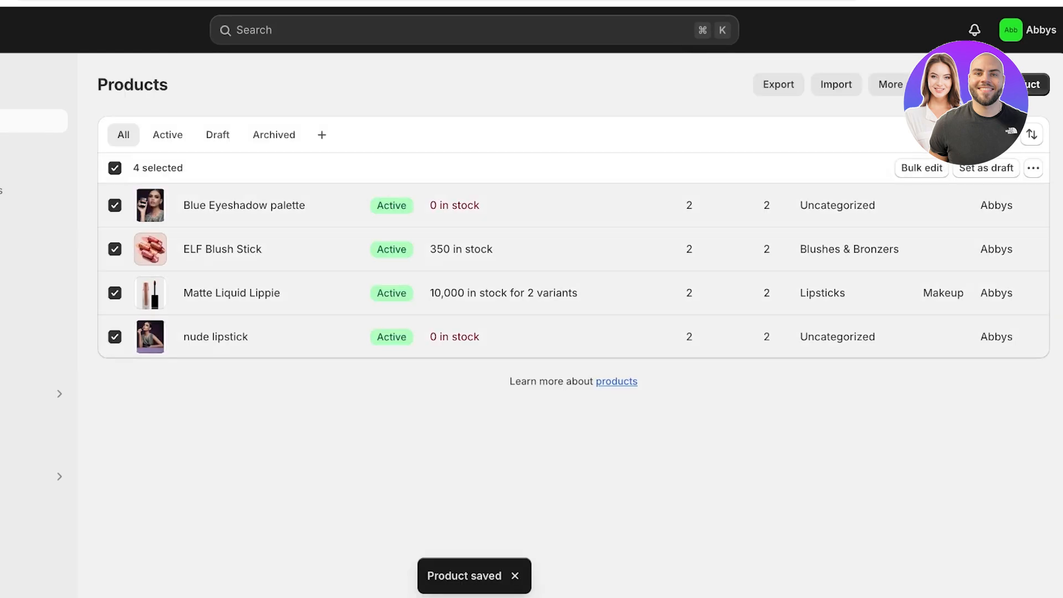
pyautogui.click(922, 168)
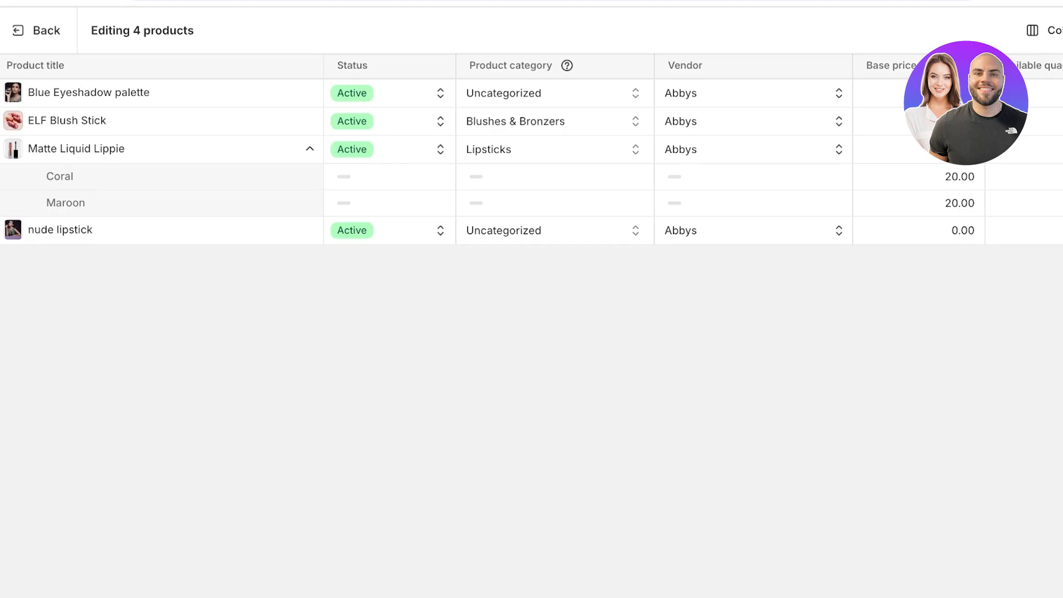
pyautogui.hscroll(10, 692, 150)
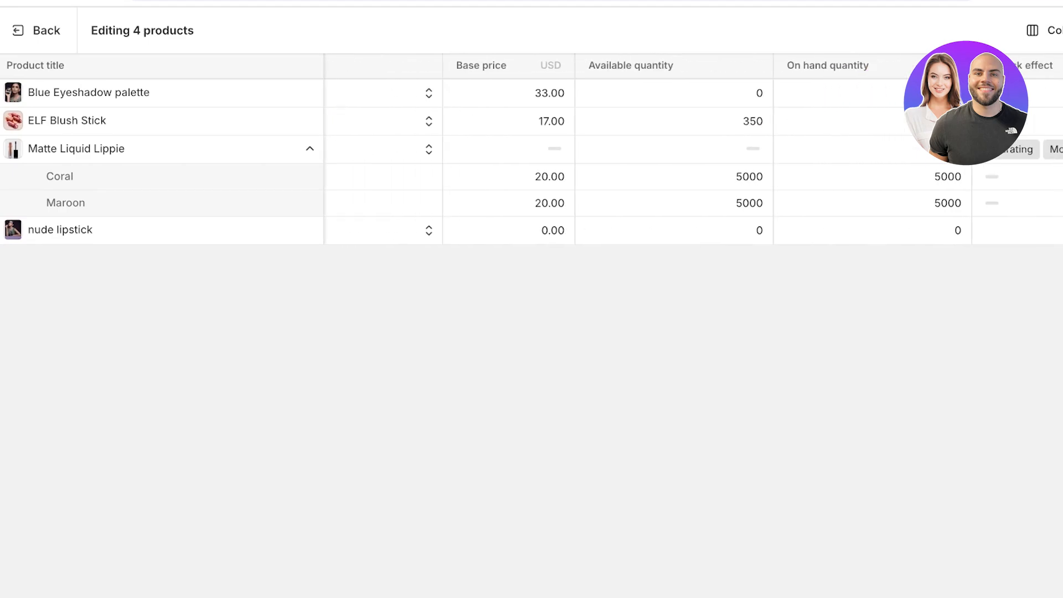
pyautogui.hscroll(10, 631, 150)
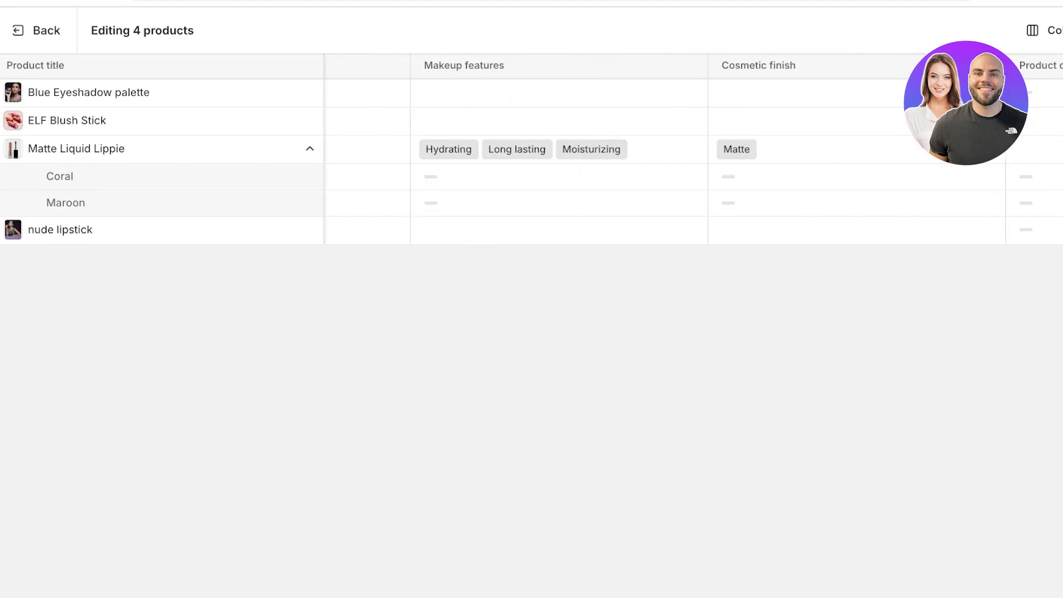
pyautogui.hscroll(4, 692, 149)
pyautogui.hscroll(-10, 692, 149)
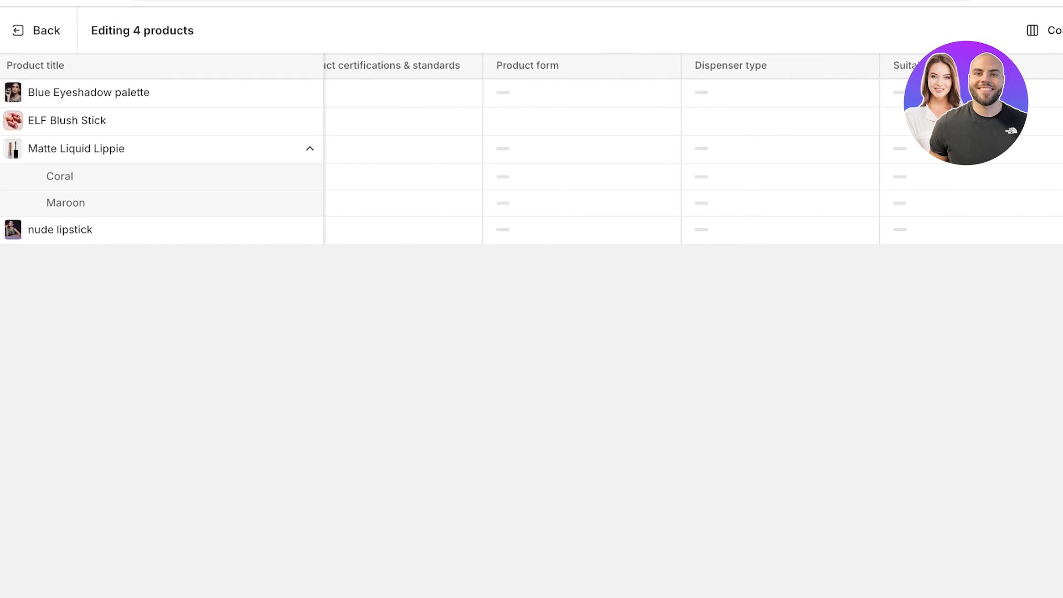
pyautogui.hscroll(-10, 692, 149)
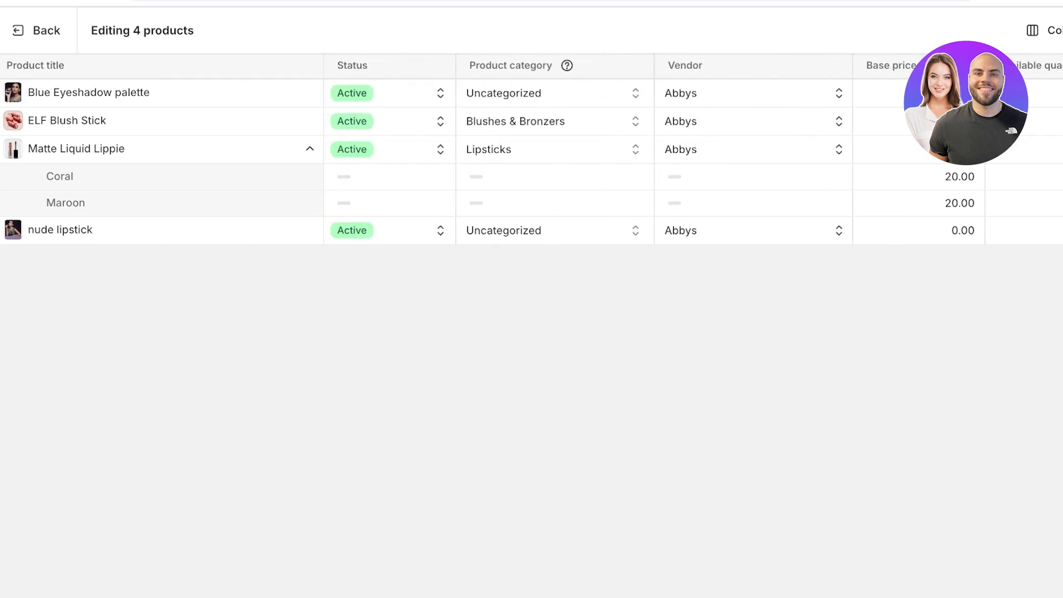
# Set the Blue Eyeshadow palette's product category to Eye Shadows
pyautogui.click(554, 93)
pyautogui.click(554, 93)
pyautogui.scroll(-2, 553, 216)
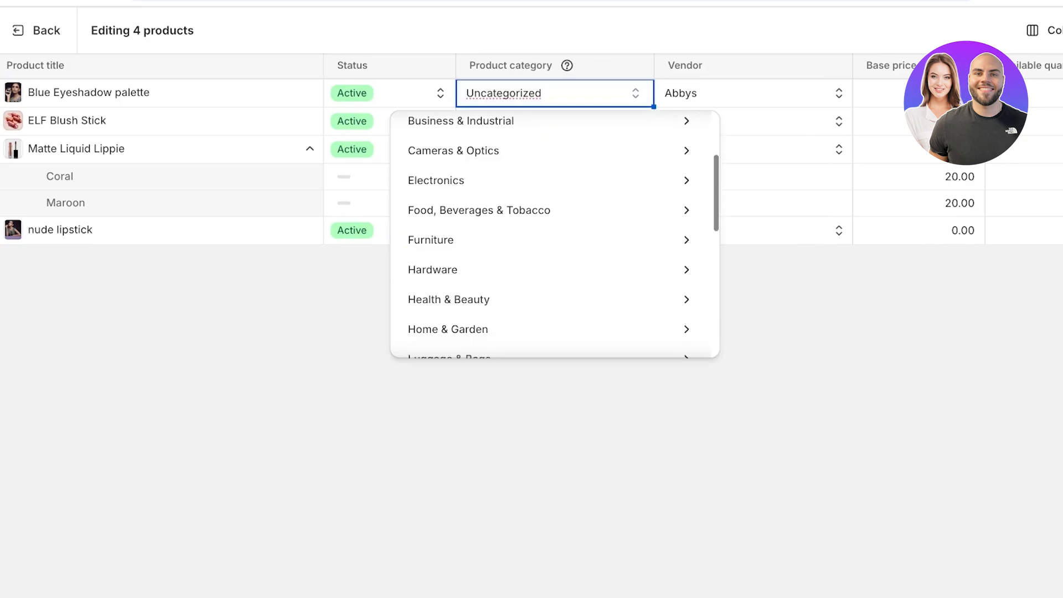
pyautogui.scroll(2, 554, 216)
pyautogui.hotkey('ctrl', 'a')
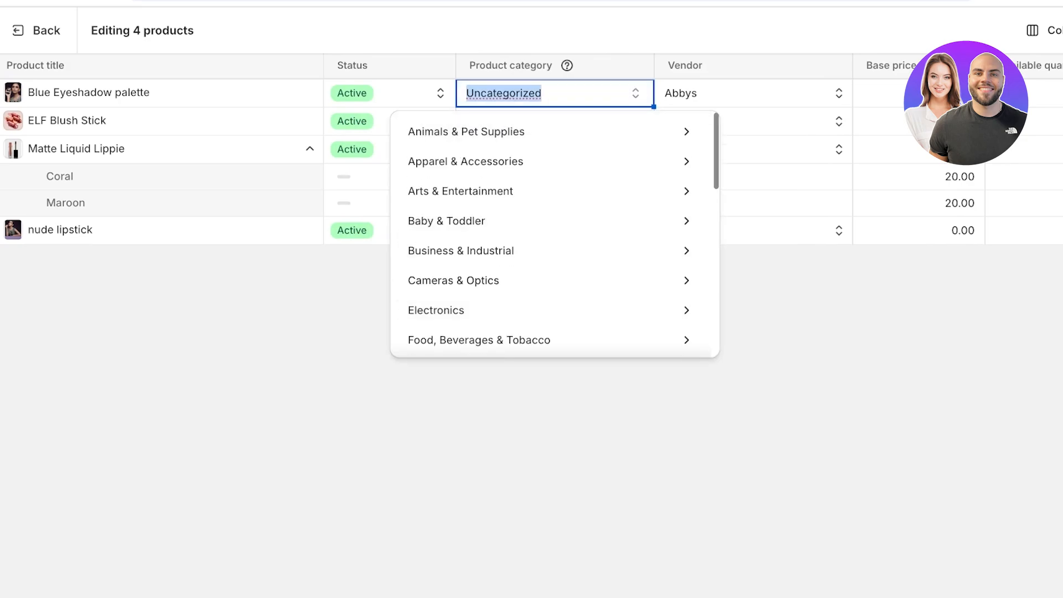
pyautogui.write('Eyeshadow')
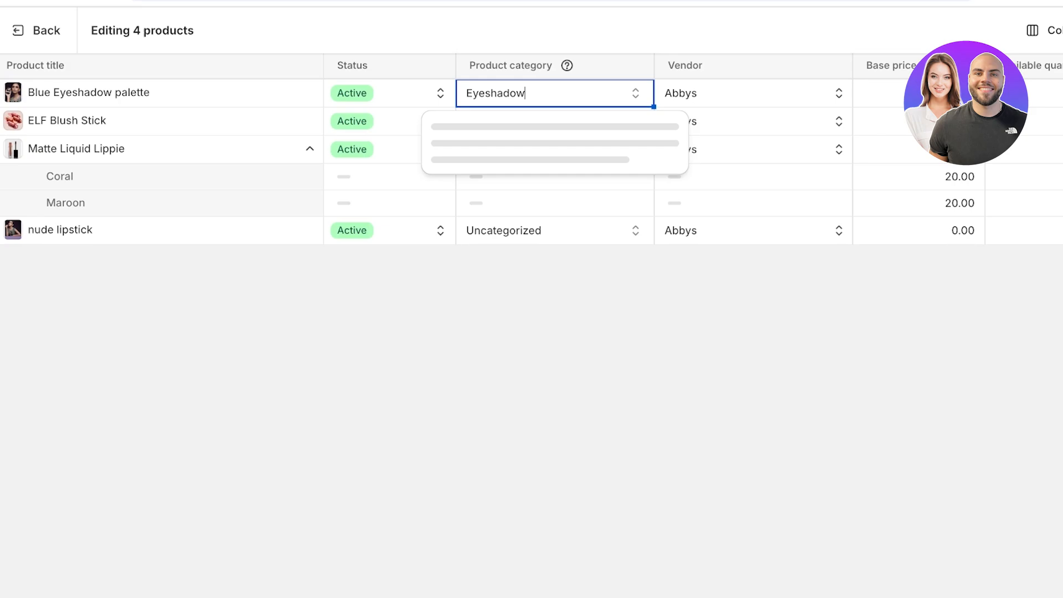
pyautogui.press('Return')
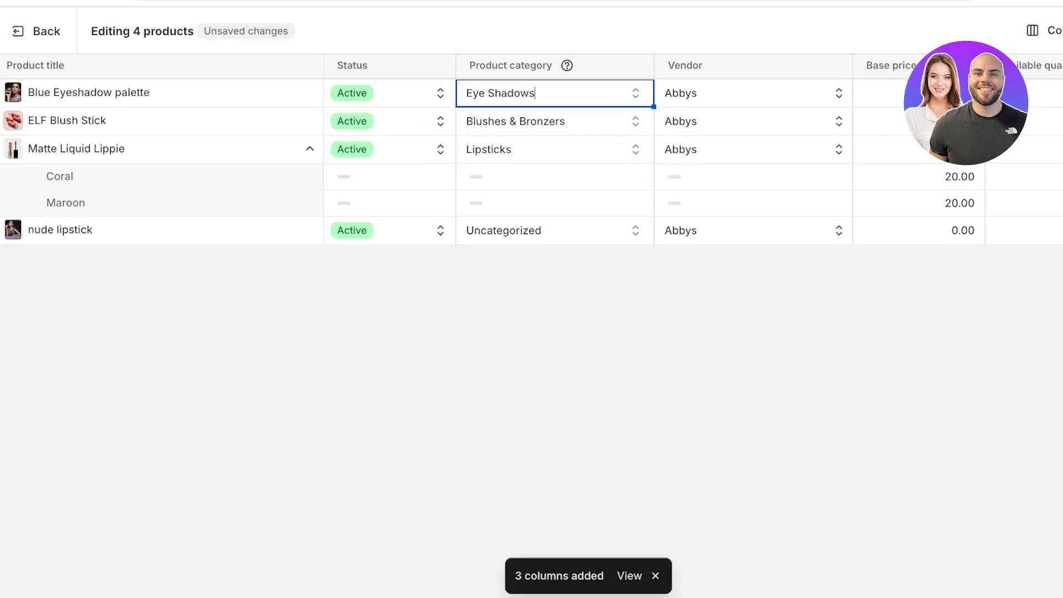
# Set the nude lipstick's product category to Lipsticks, save the bulk edits and return to the product list
pyautogui.click(554, 230)
pyautogui.press('Return')
pyautogui.scroll(-2, 554, 360)
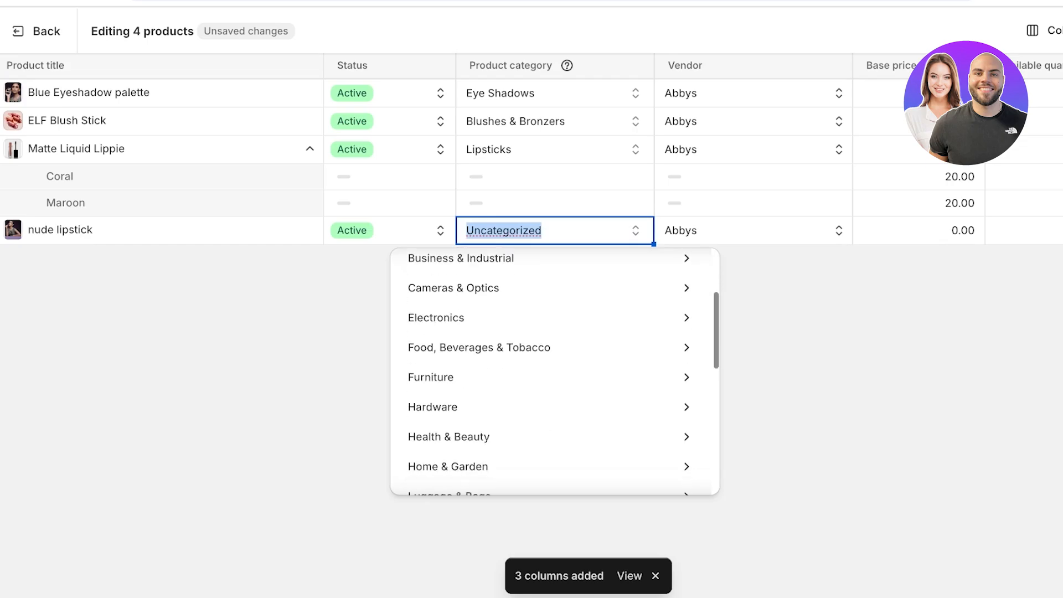
pyautogui.write('Lipsticks')
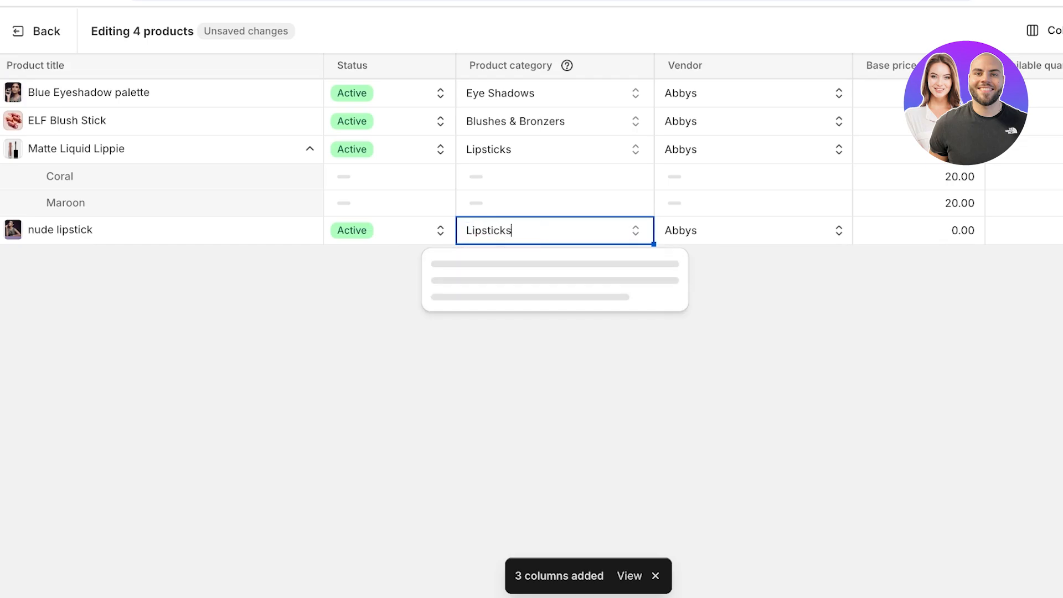
pyautogui.press('Return')
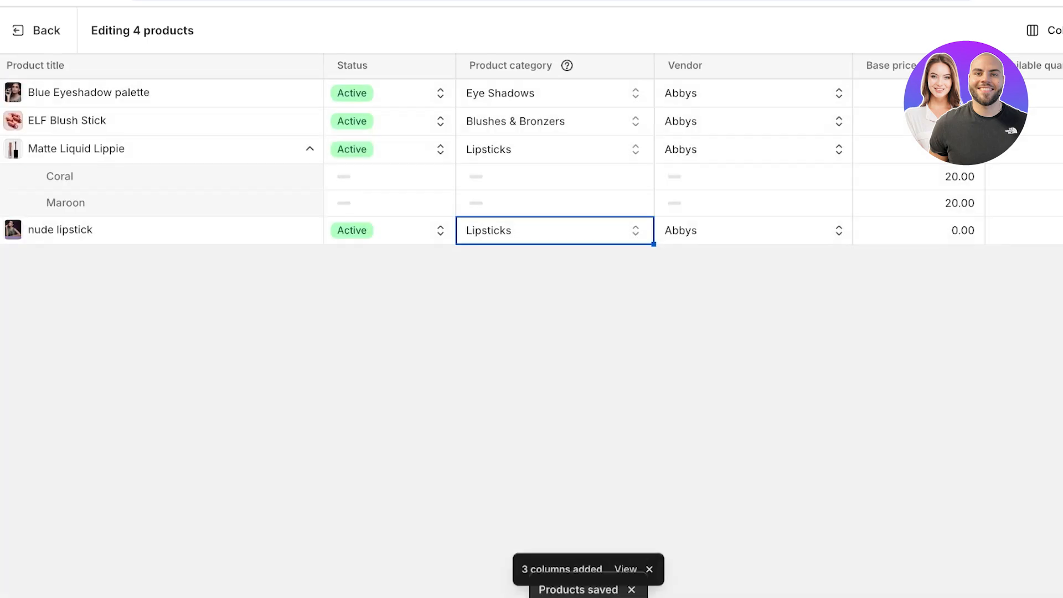
pyautogui.click(37, 31)
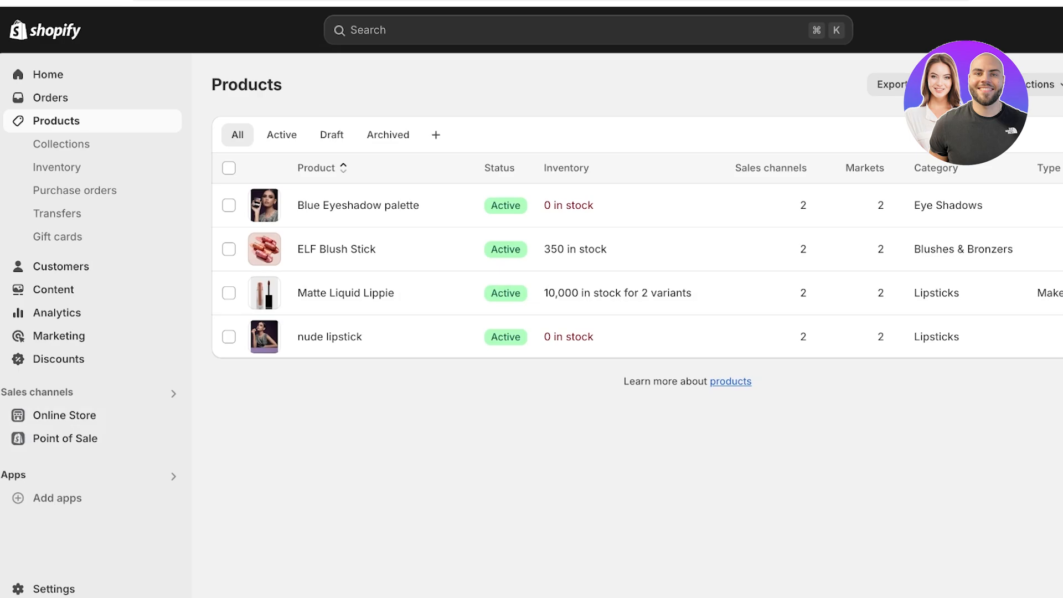
# Find "search and discovery" in the Shopify App Store, install Shopify Search & Discovery and pin it to the admin navigation
pyautogui.click(14, 475)
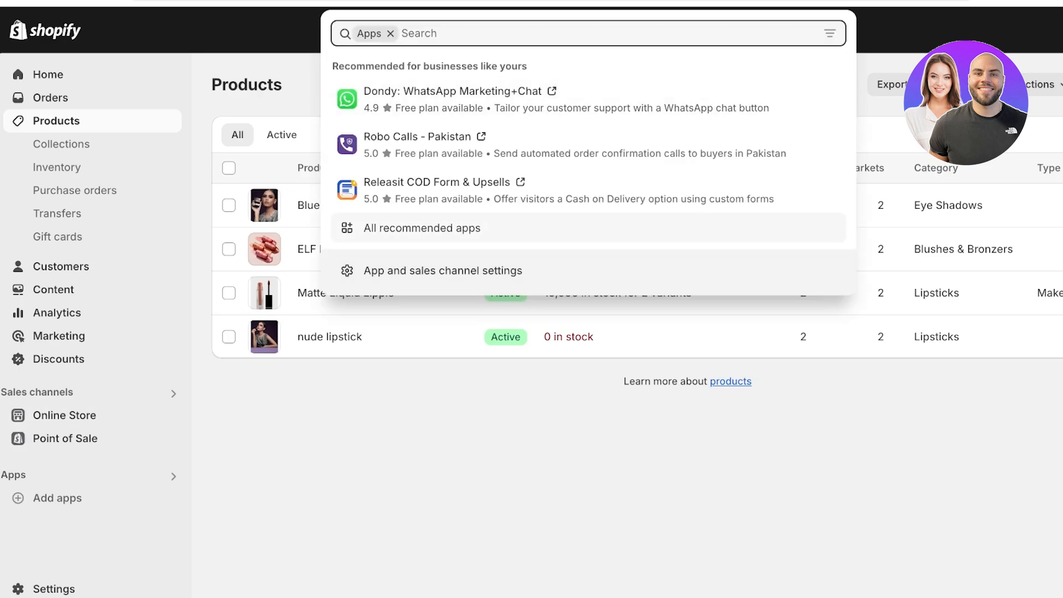
pyautogui.press('Return')
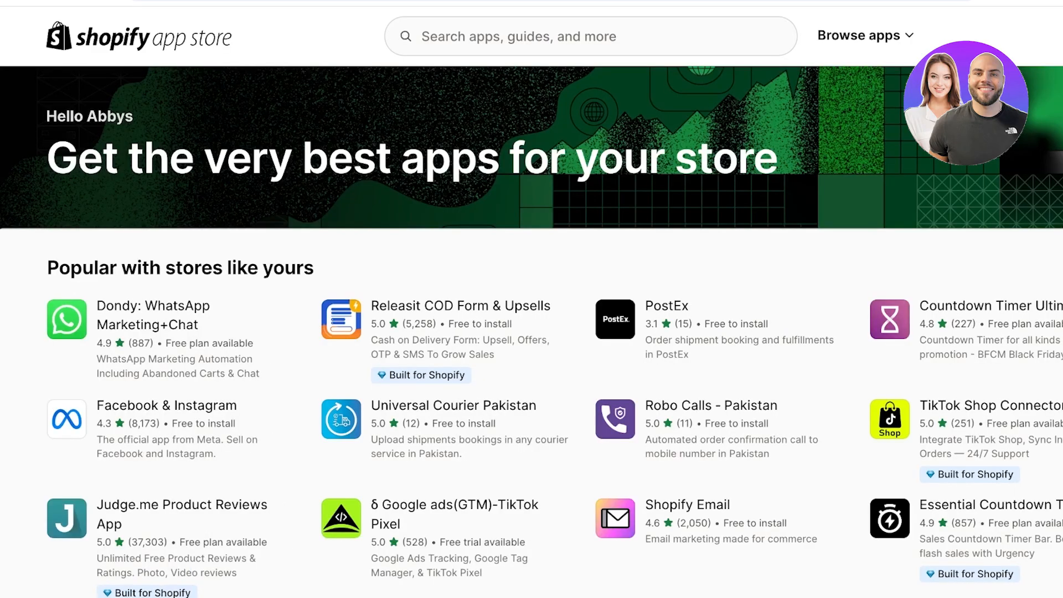
pyautogui.click(548, 36)
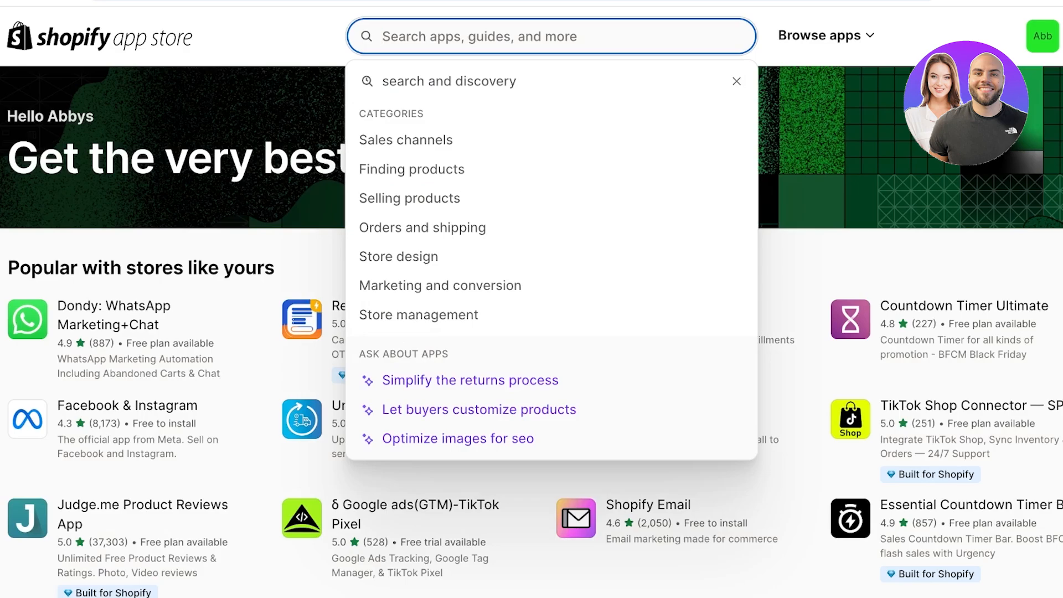
pyautogui.click(449, 82)
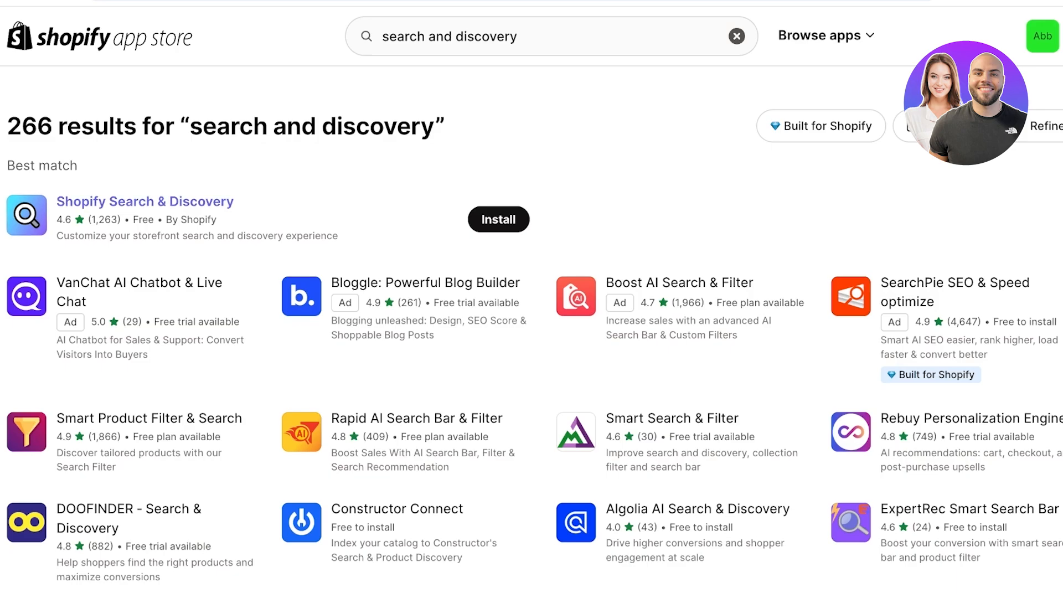
pyautogui.click(146, 202)
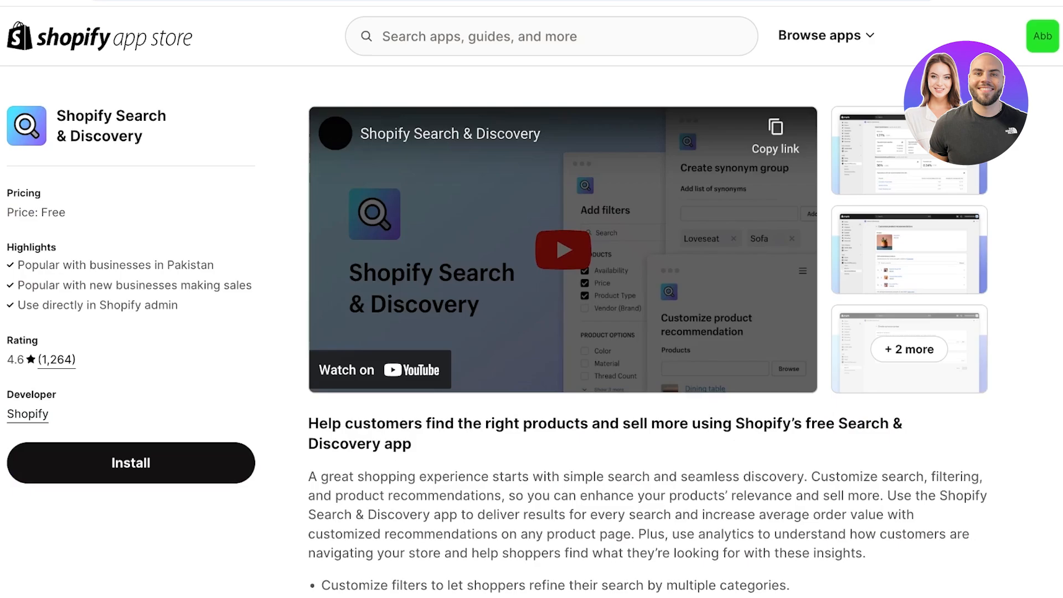
pyautogui.click(131, 463)
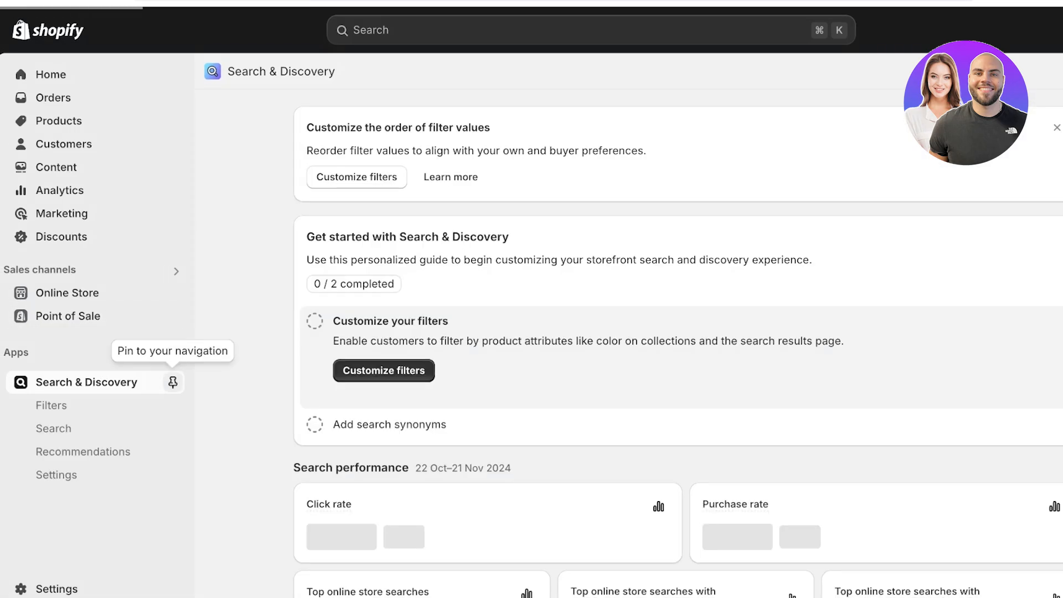
pyautogui.click(173, 382)
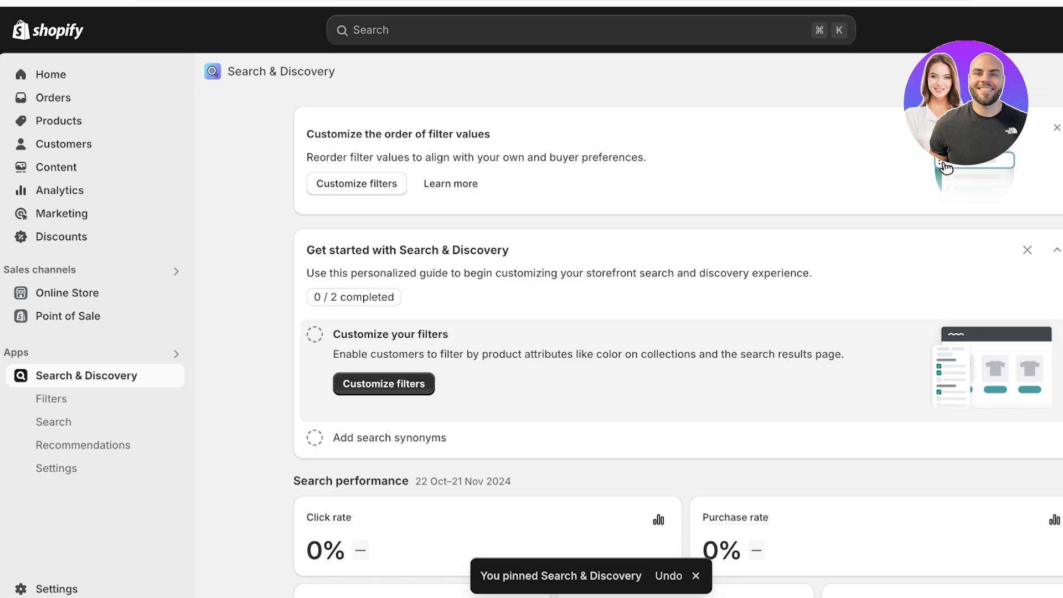
# Start a new storefront filter in Search & Discovery and open the list of available sources
pyautogui.scroll(-1, 946, 167)
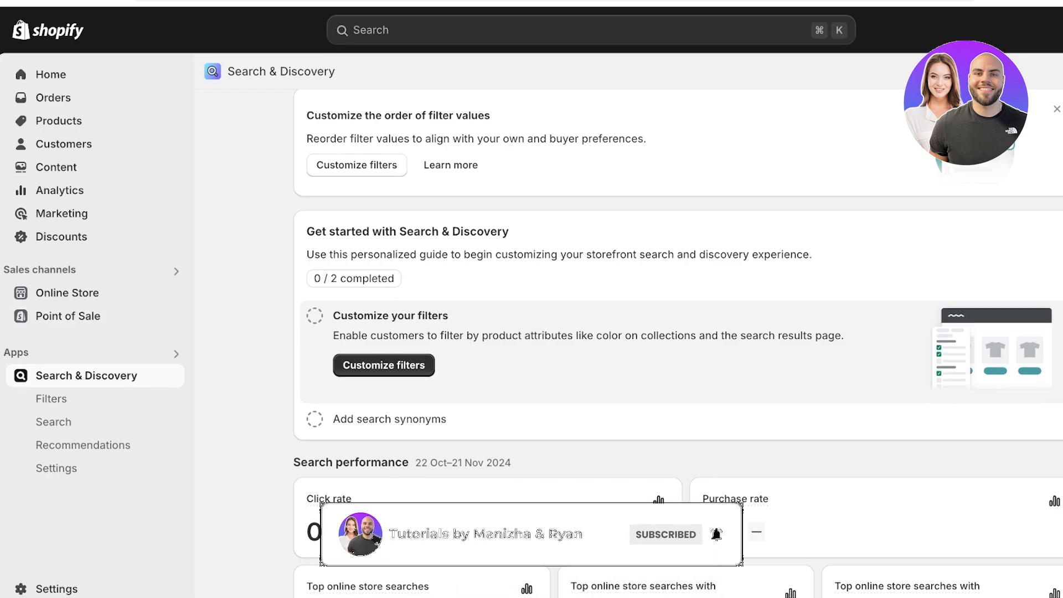
pyautogui.click(51, 398)
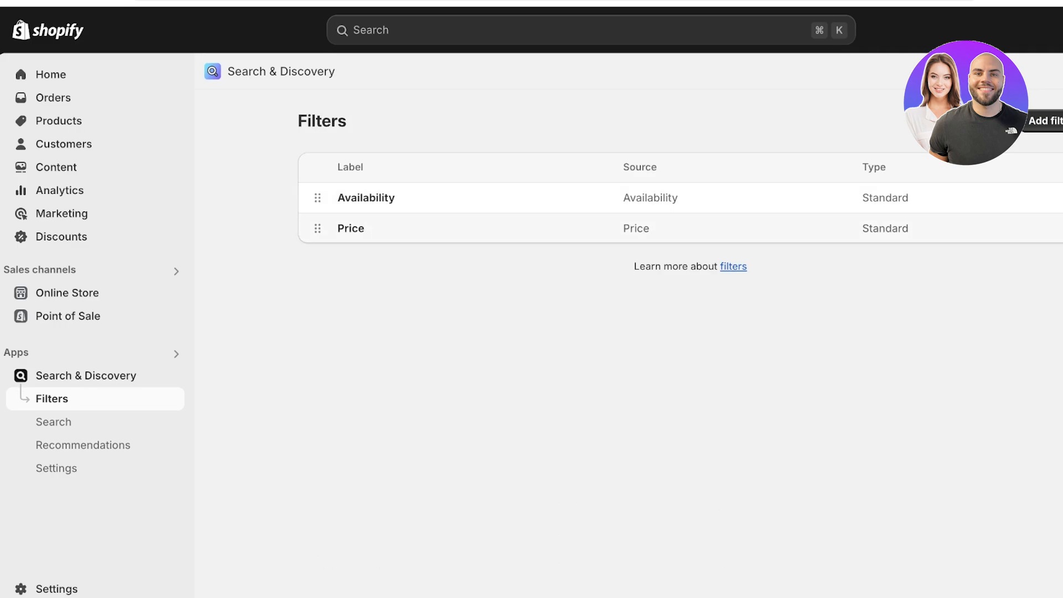
pyautogui.click(1048, 121)
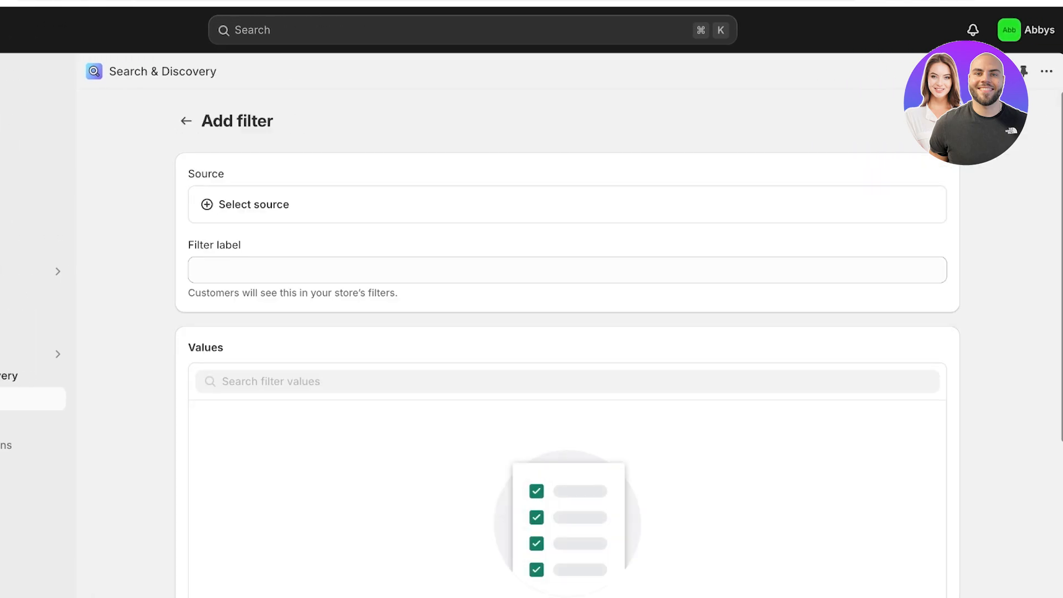
pyautogui.click(254, 205)
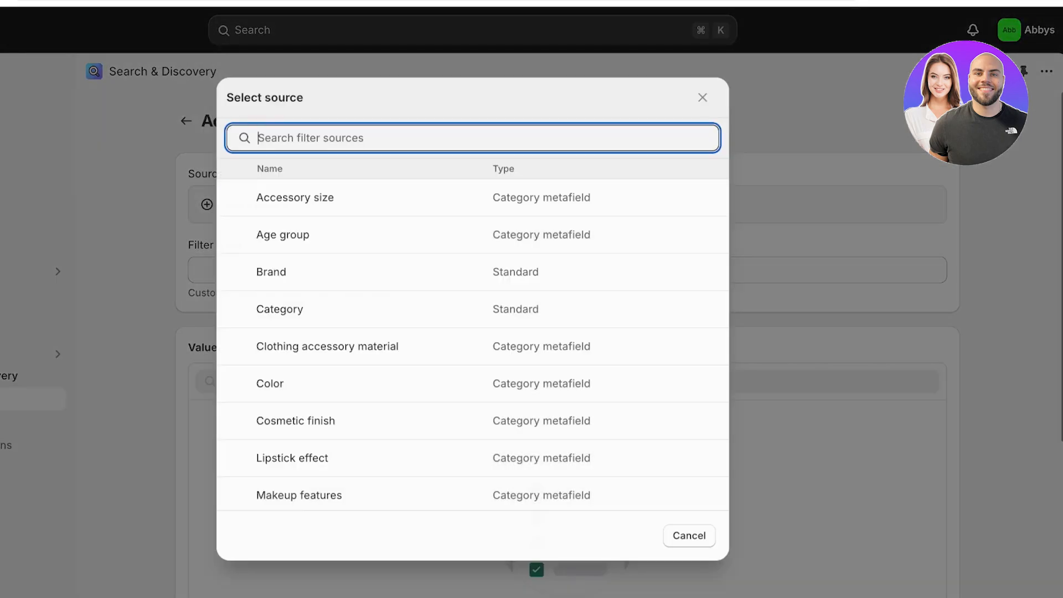
# Look through the filter sources and search them for "Colle", "Cate" and "Fi"
pyautogui.scroll(-1, 537, 345)
pyautogui.scroll(-2, 537, 343)
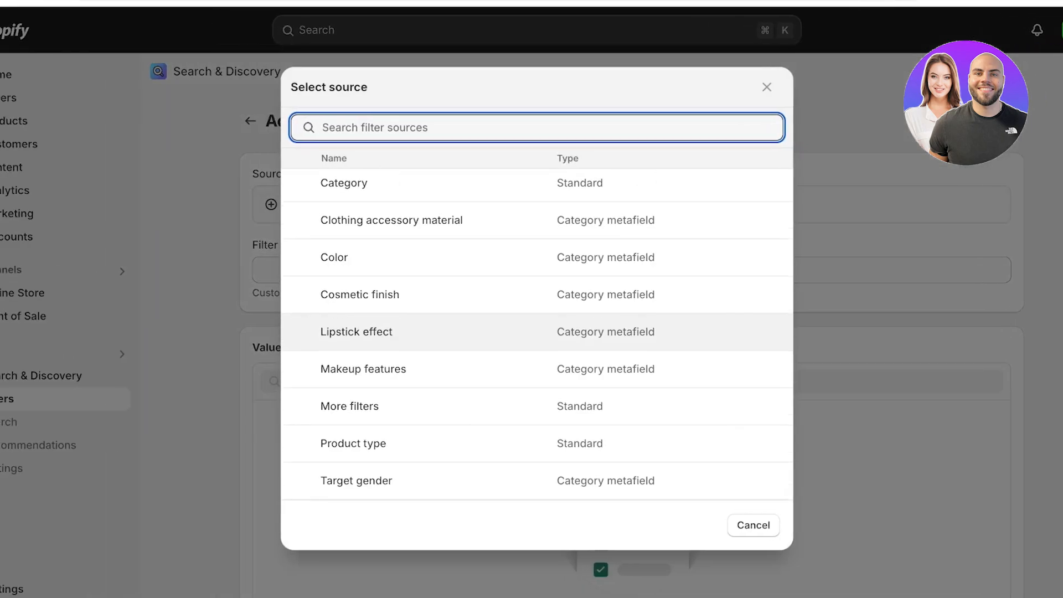
pyautogui.scroll(2, 537, 278)
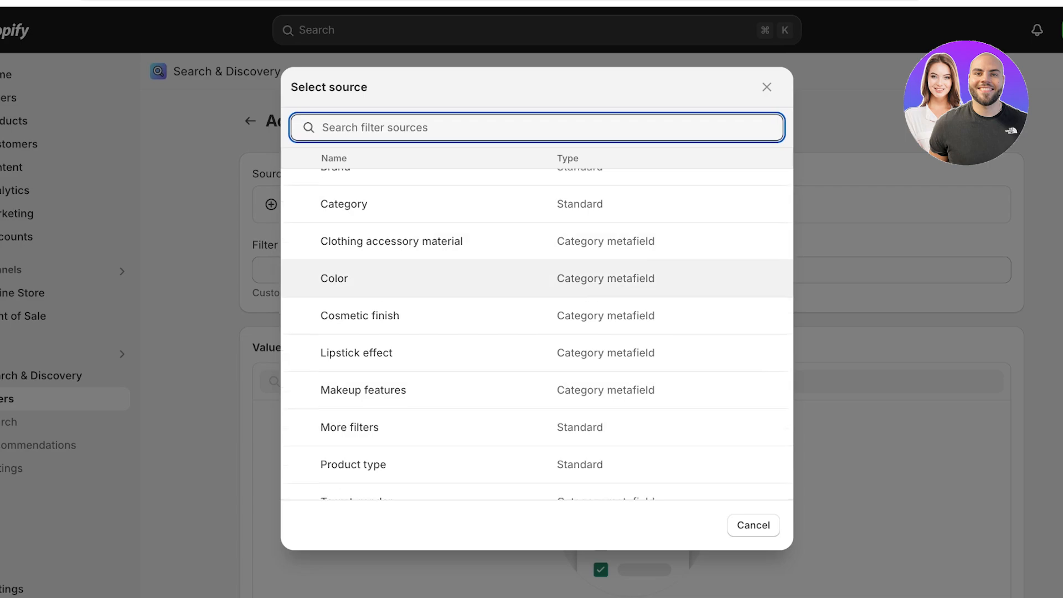
pyautogui.write('A')
pyautogui.press('BackSpace')
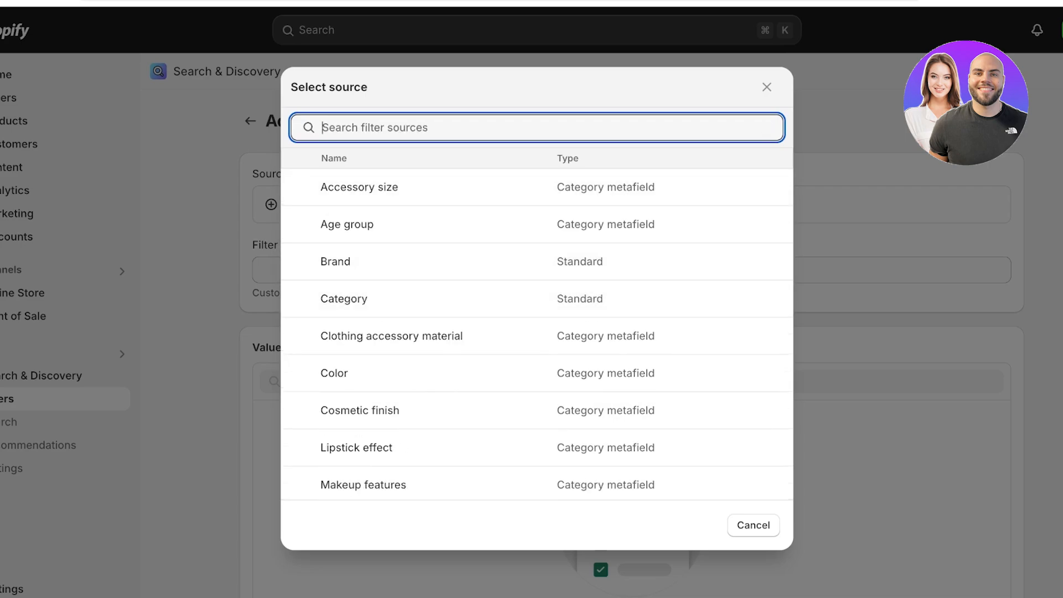
pyautogui.write('T')
pyautogui.press('BackSpace')
pyautogui.write('Co')
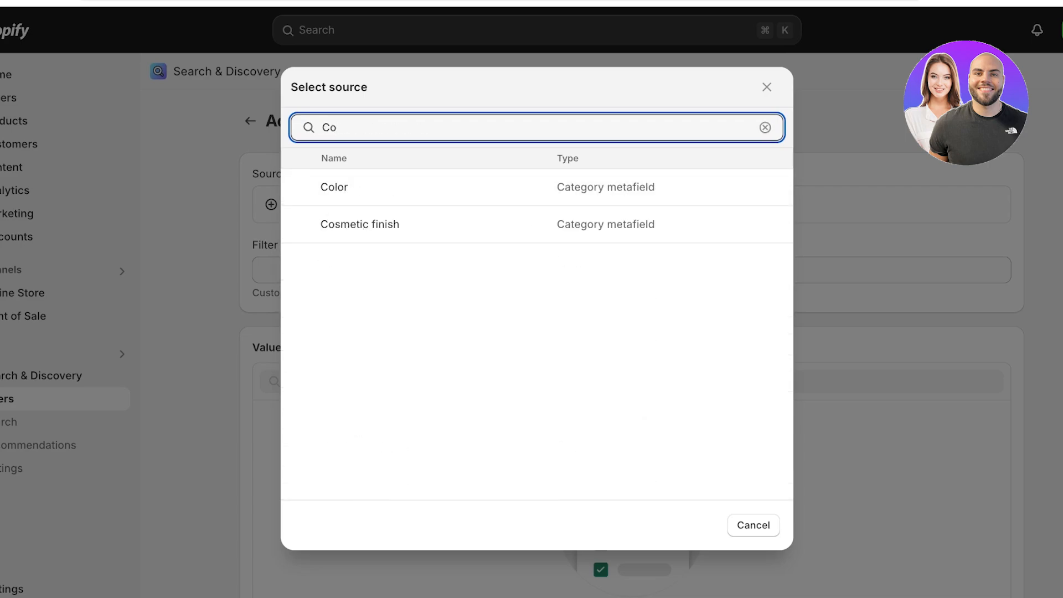
pyautogui.write('lle')
pyautogui.press('BackSpace')
pyautogui.press('BackSpace')
pyautogui.press('BackSpace')
pyautogui.press('BackSpace')
pyautogui.write('ate')
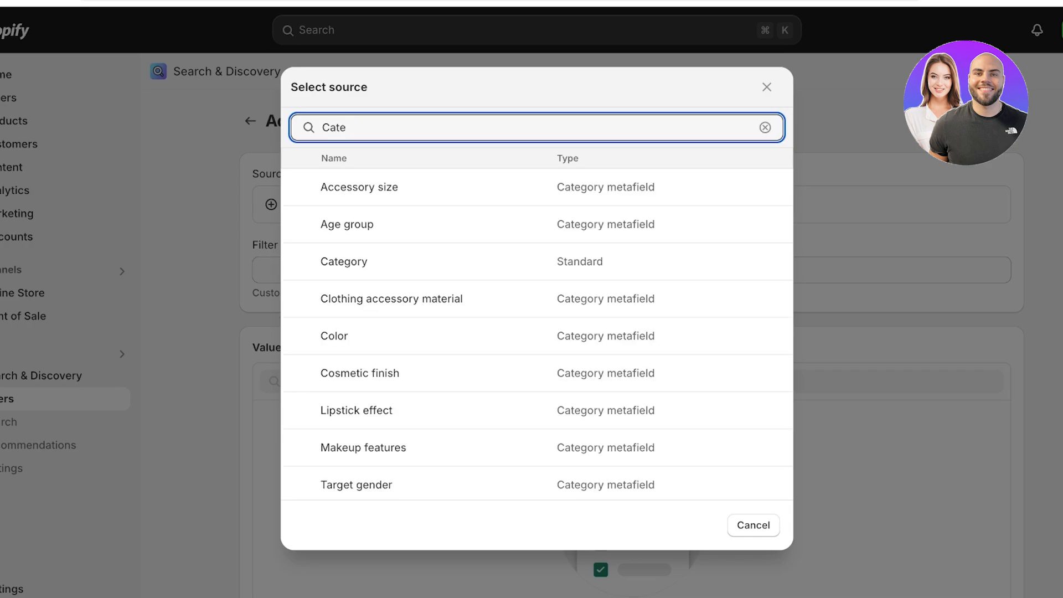
pyautogui.press('BackSpace')
pyautogui.press('BackSpace')
pyautogui.press('BackSpace')
pyautogui.press('BackSpace')
pyautogui.write('fi')
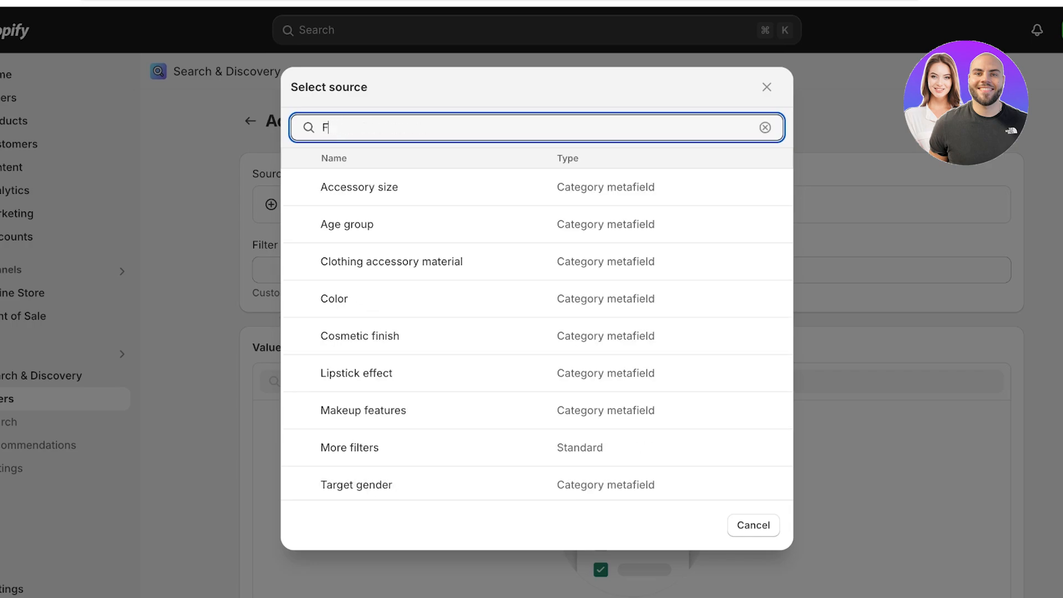
pyautogui.press('BackSpace')
pyautogui.press('BackSpace')
# Choose Category as the new filter's source and save the filter
pyautogui.press('Up')
pyautogui.press('Up')
pyautogui.press('Up')
pyautogui.press('Up')
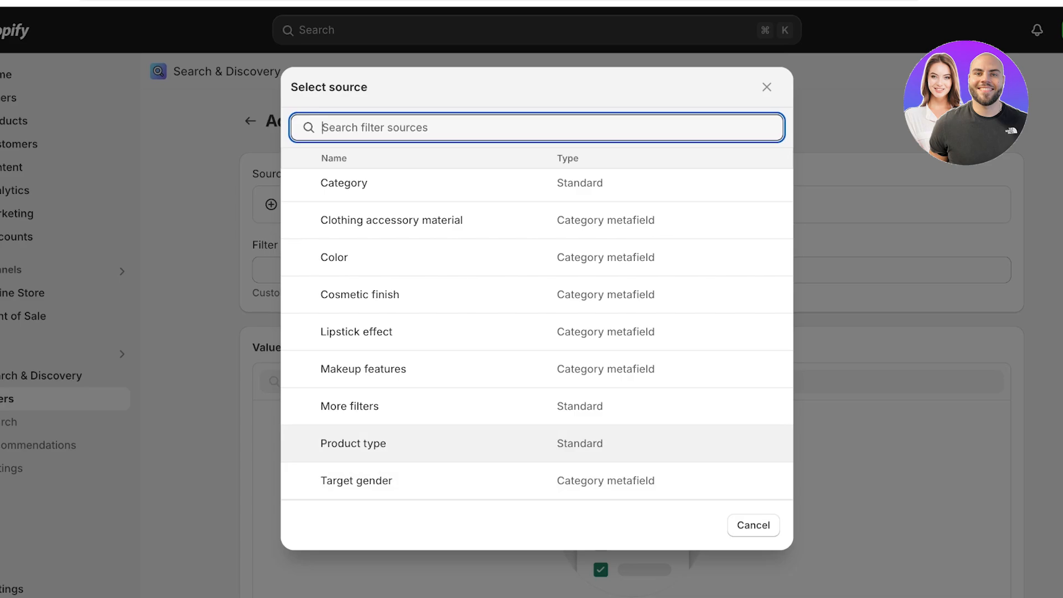
pyautogui.press('Up')
pyautogui.press('Up')
pyautogui.press('Up')
pyautogui.press('Up')
pyautogui.press('Up')
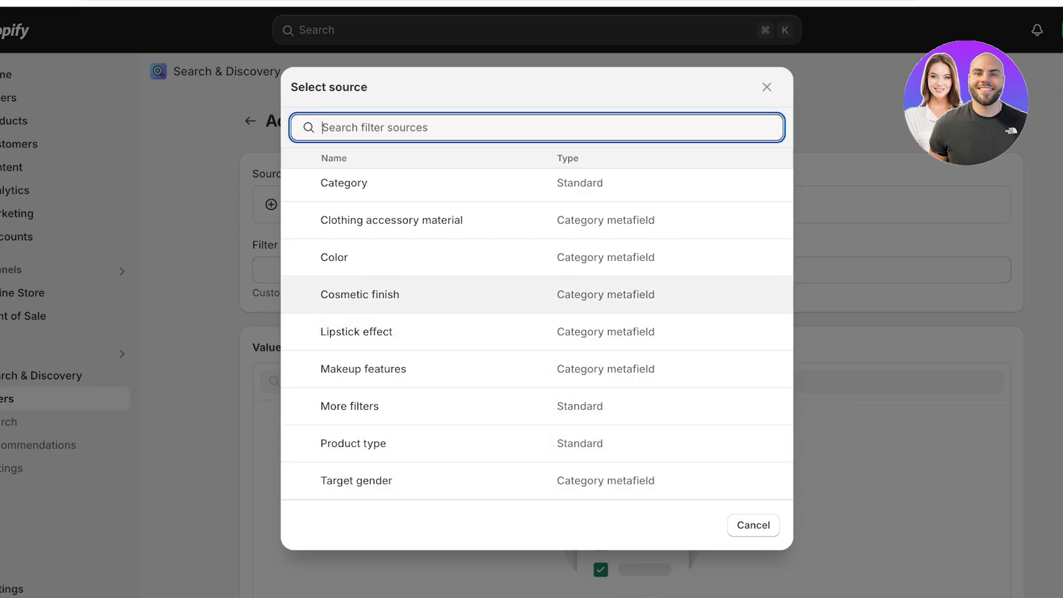
pyautogui.press('Return')
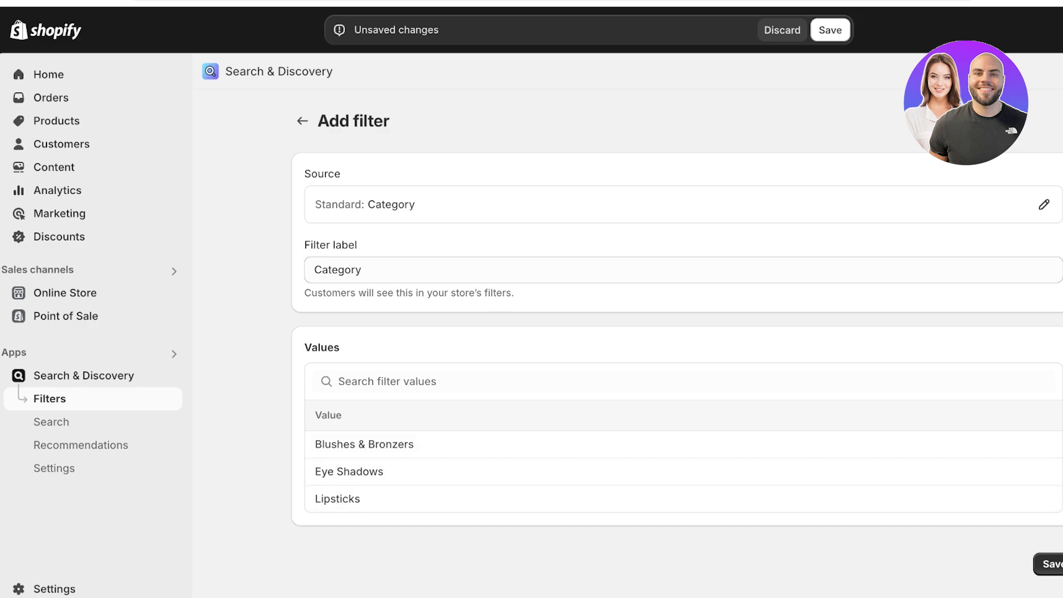
pyautogui.click(1052, 564)
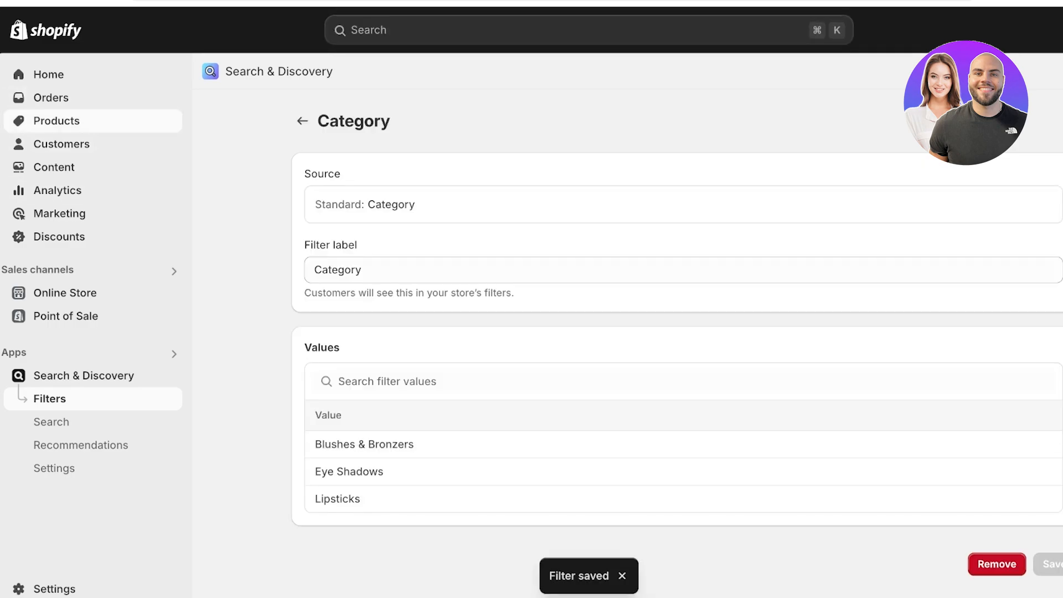
# Check the products' categories in the product list, and search the Category filter's values for "Liquid"
pyautogui.click(56, 121)
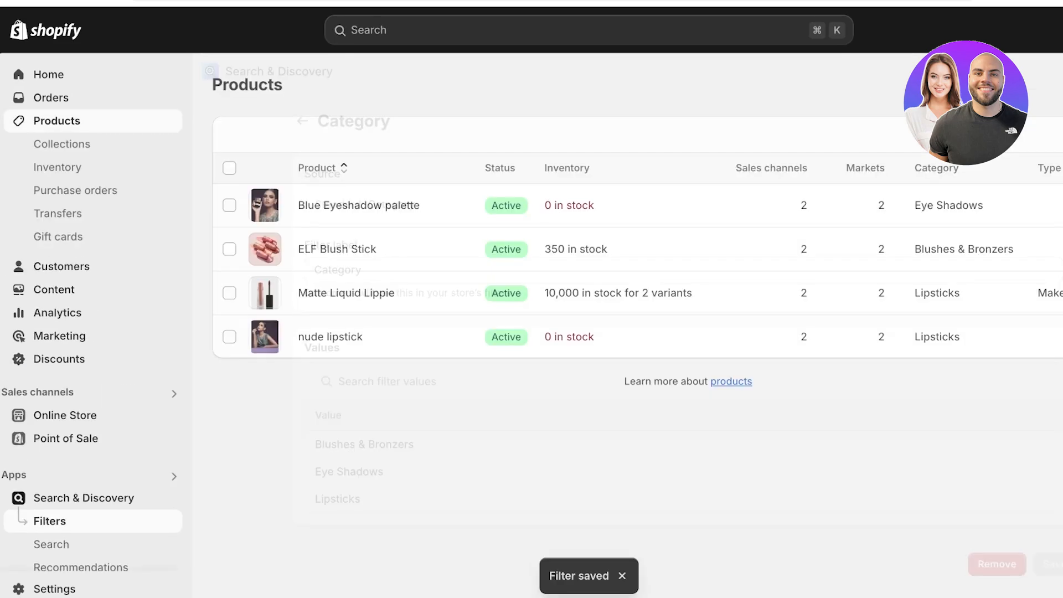
pyautogui.click(84, 498)
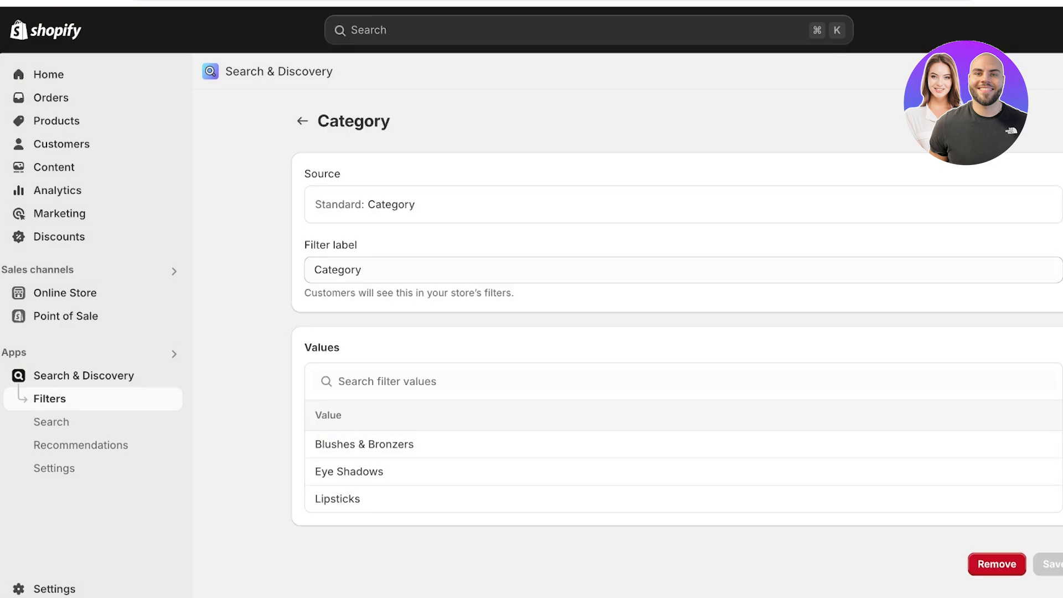
pyautogui.click(387, 381)
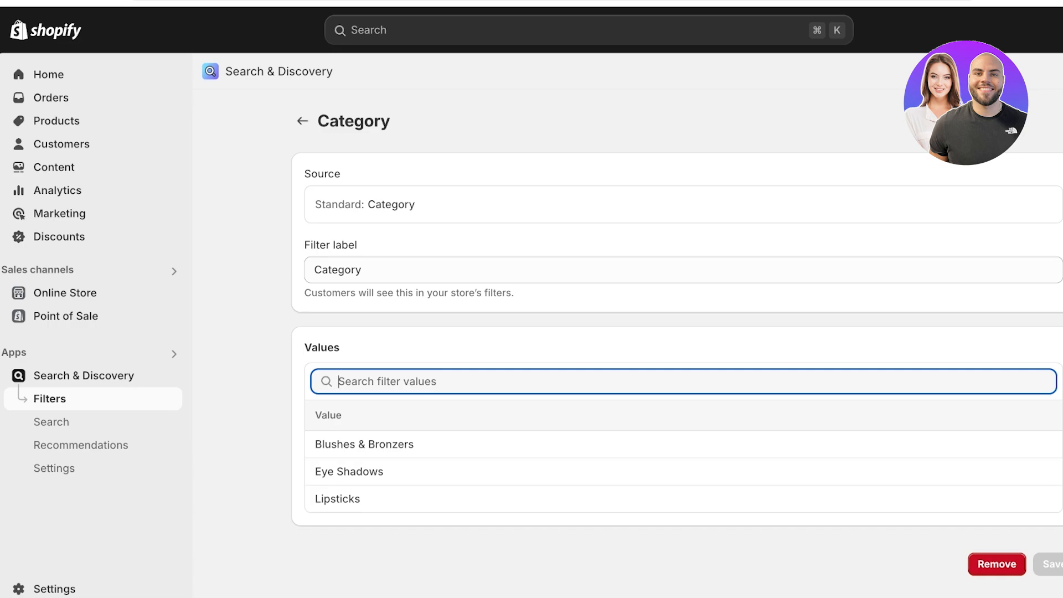
pyautogui.write('S')
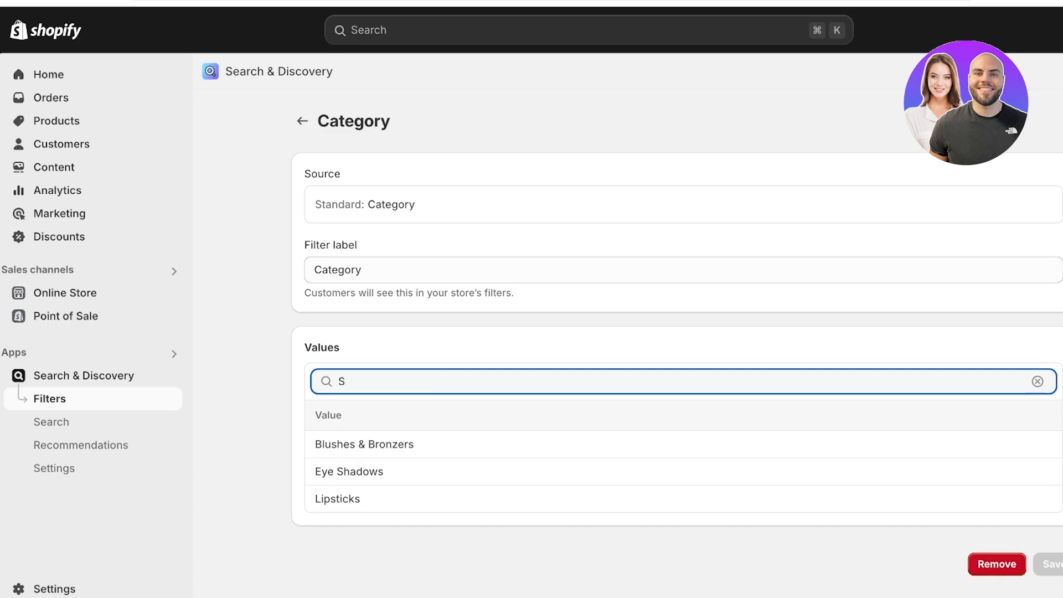
pyautogui.press('BackSpace')
pyautogui.write('Liq')
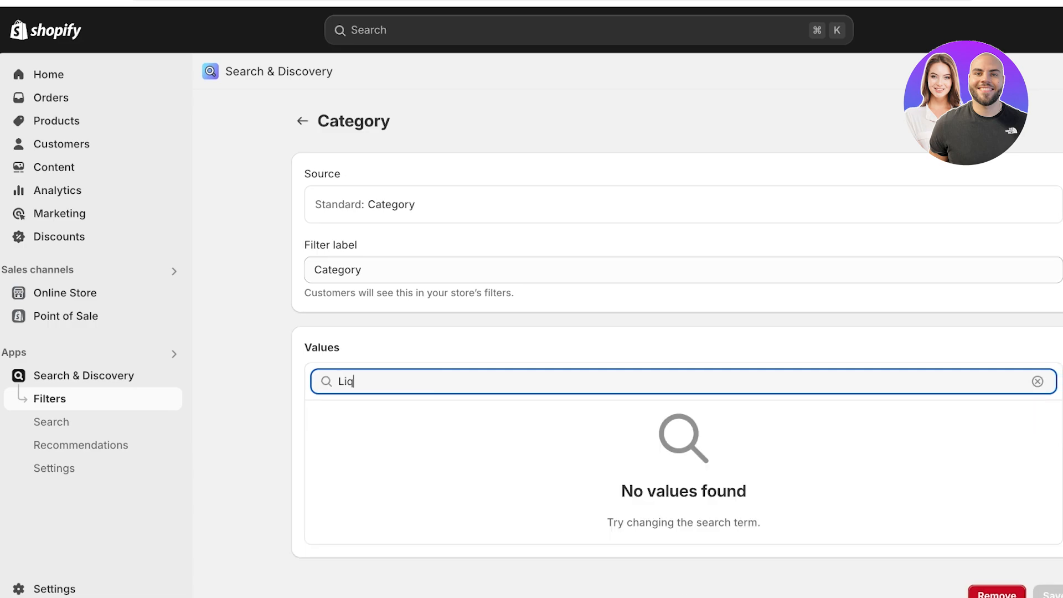
pyautogui.write('uid')
pyautogui.press('BackSpace')
pyautogui.press('BackSpace')
pyautogui.press('BackSpace')
pyautogui.press('BackSpace')
pyautogui.press('BackSpace')
pyautogui.press('BackSpace')
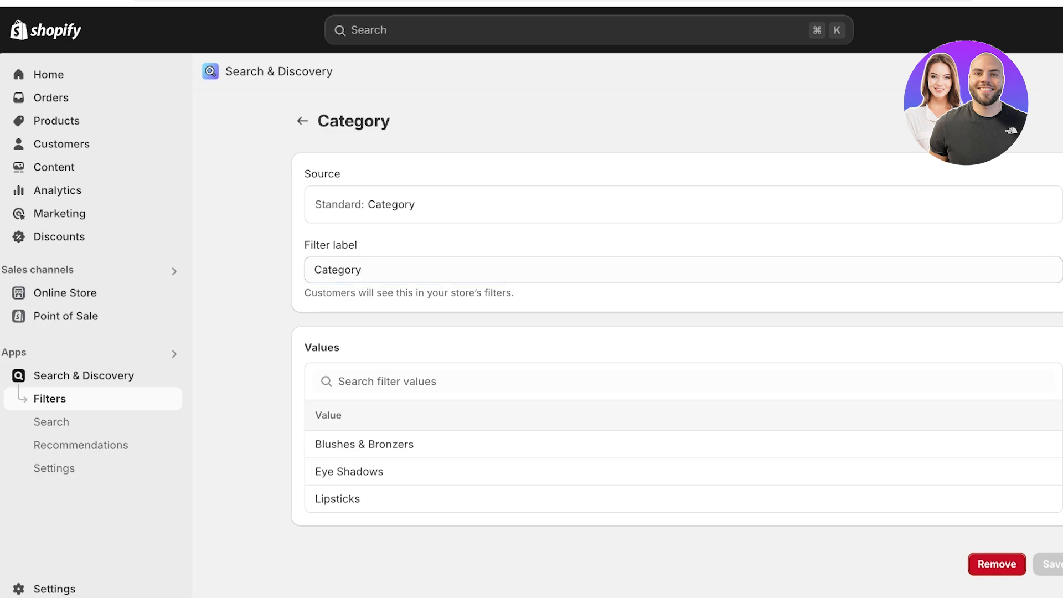
# Start another filter that uses the More filters source, based on product tags
pyautogui.click(303, 121)
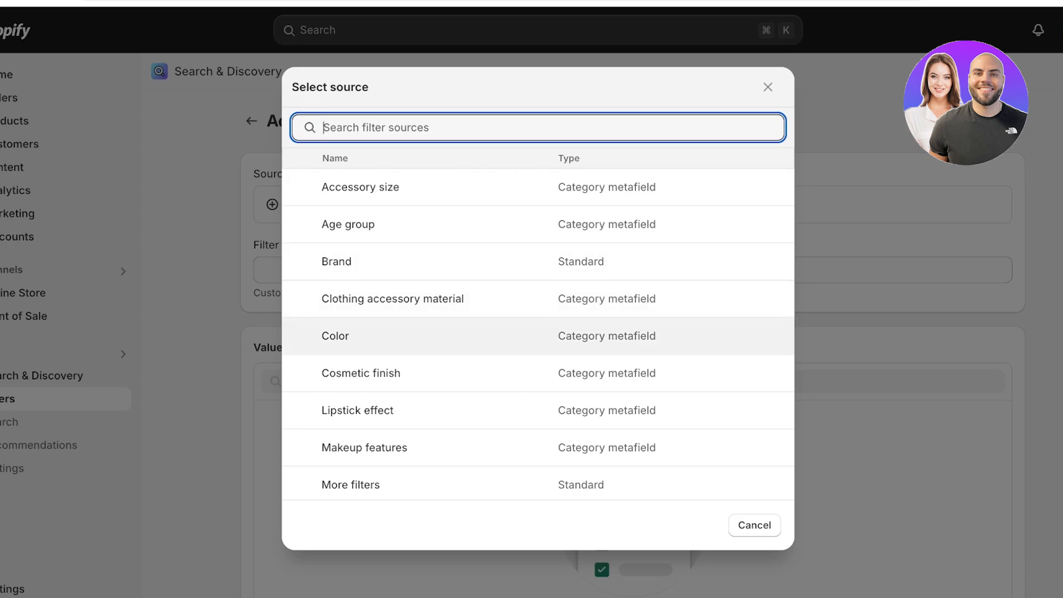
pyautogui.scroll(-1, 538, 338)
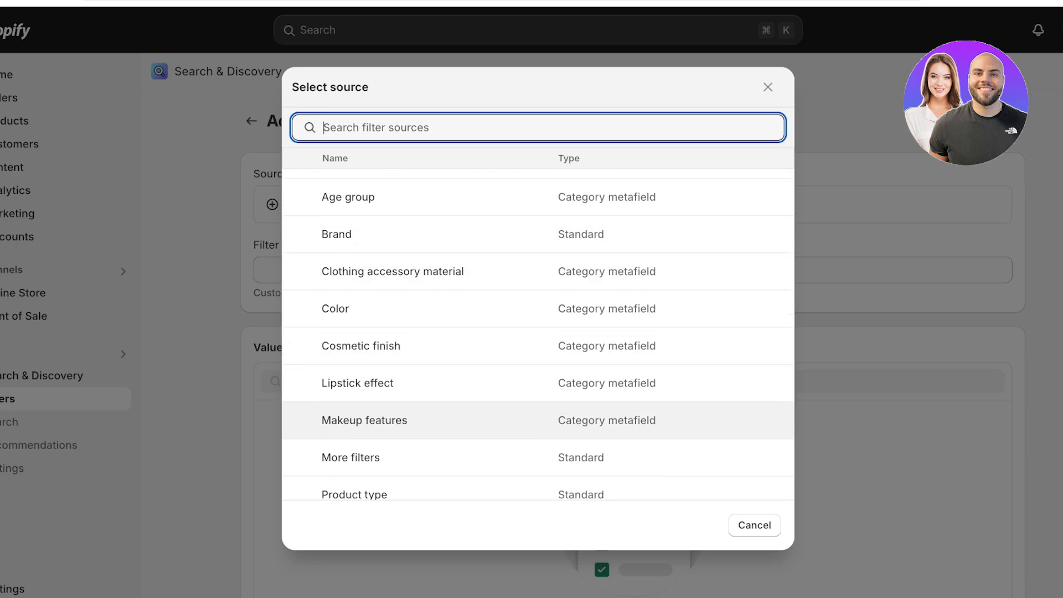
pyautogui.scroll(-1, 538, 338)
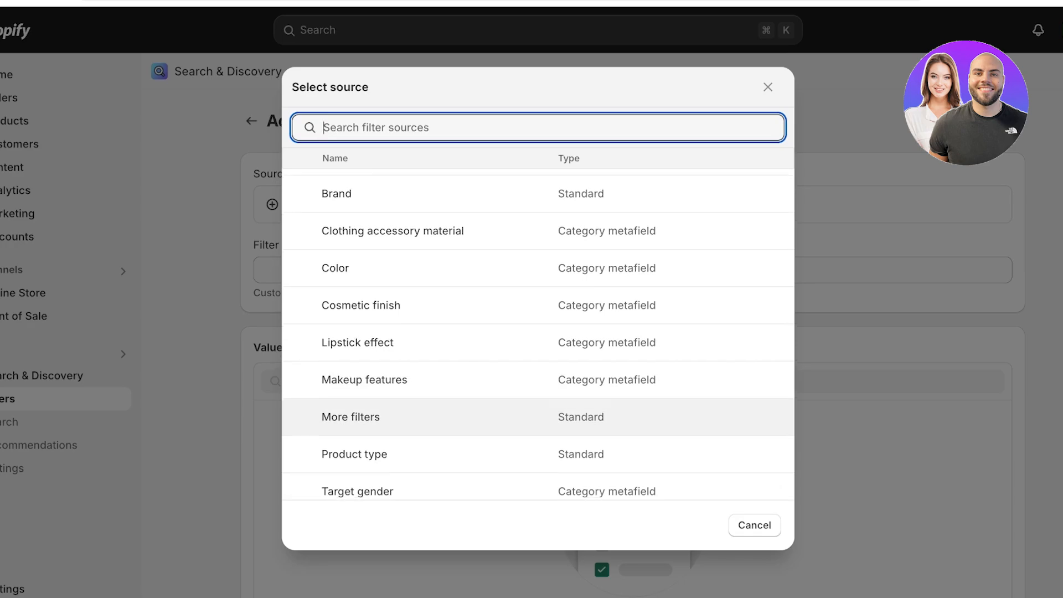
pyautogui.click(350, 419)
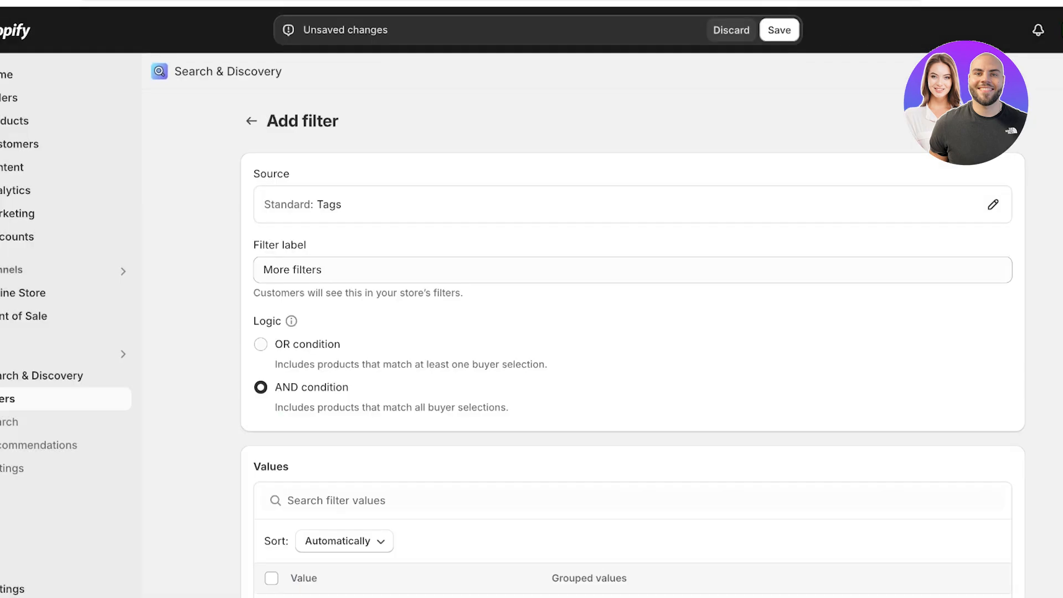
# Set the tag filter's logic to the OR condition and review how both logic options are described
pyautogui.click(260, 345)
pyautogui.moveTo(332, 364); pyautogui.dragTo(547, 364)
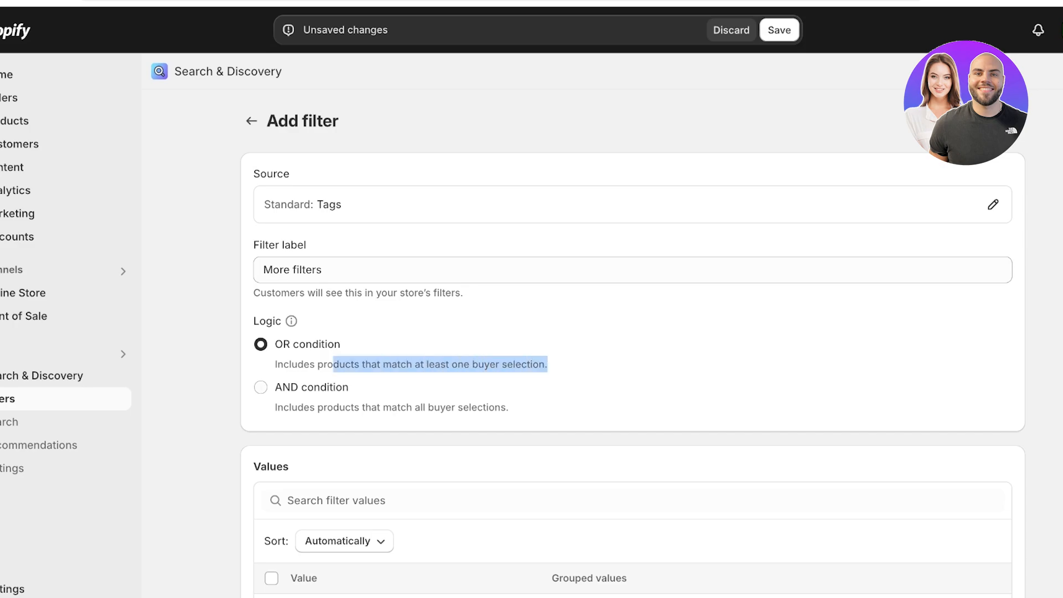
pyautogui.click(565, 366)
pyautogui.scroll(-1, 565, 367)
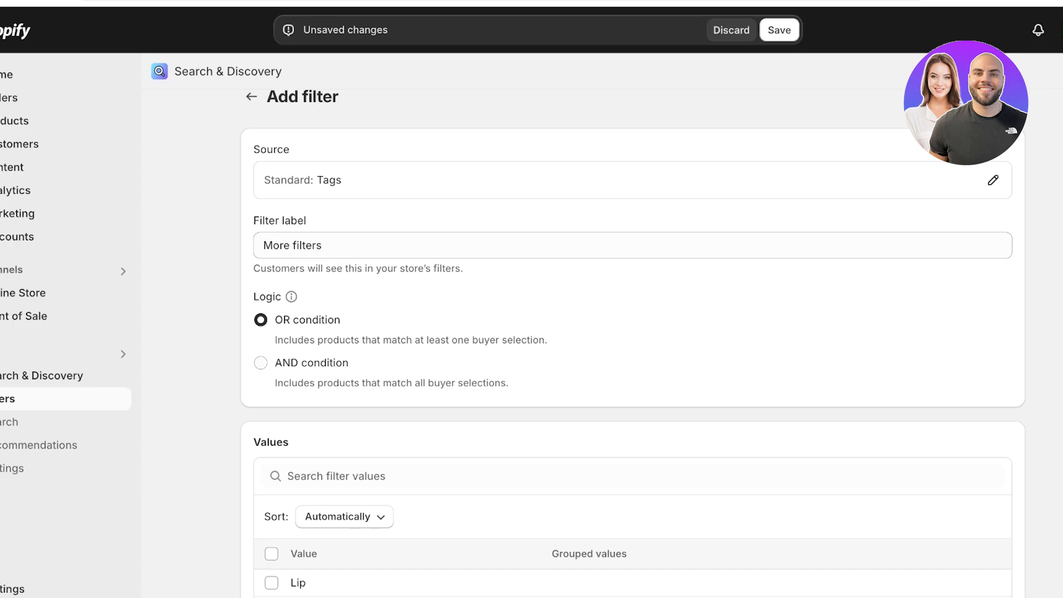
pyautogui.moveTo(383, 383); pyautogui.dragTo(509, 383)
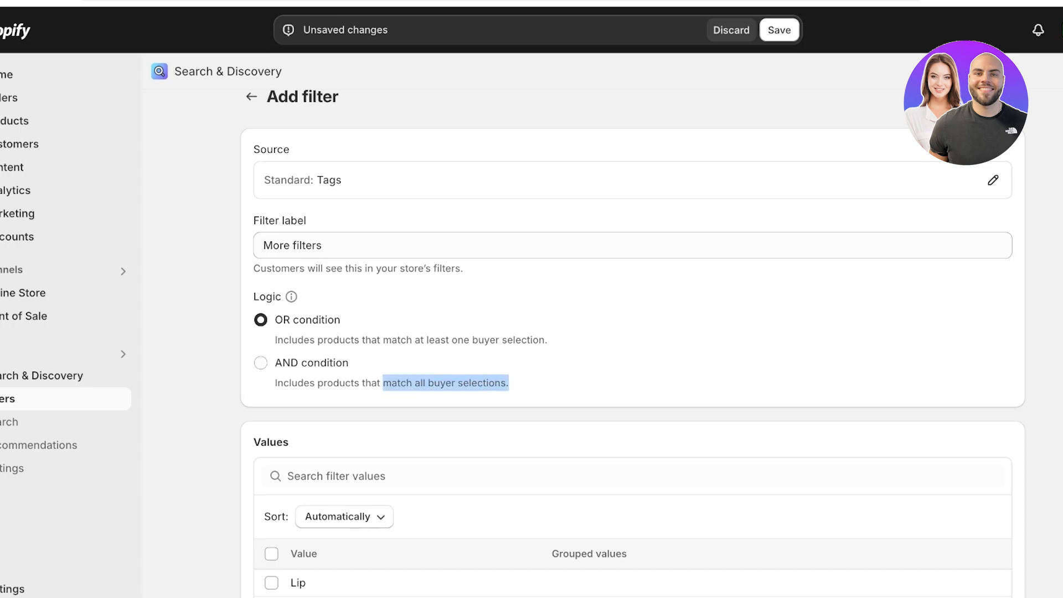
pyautogui.click(532, 384)
# Set the tag filter's values to manual sorting and select the Lip value
pyautogui.scroll(-3, 531, 385)
pyautogui.click(344, 380)
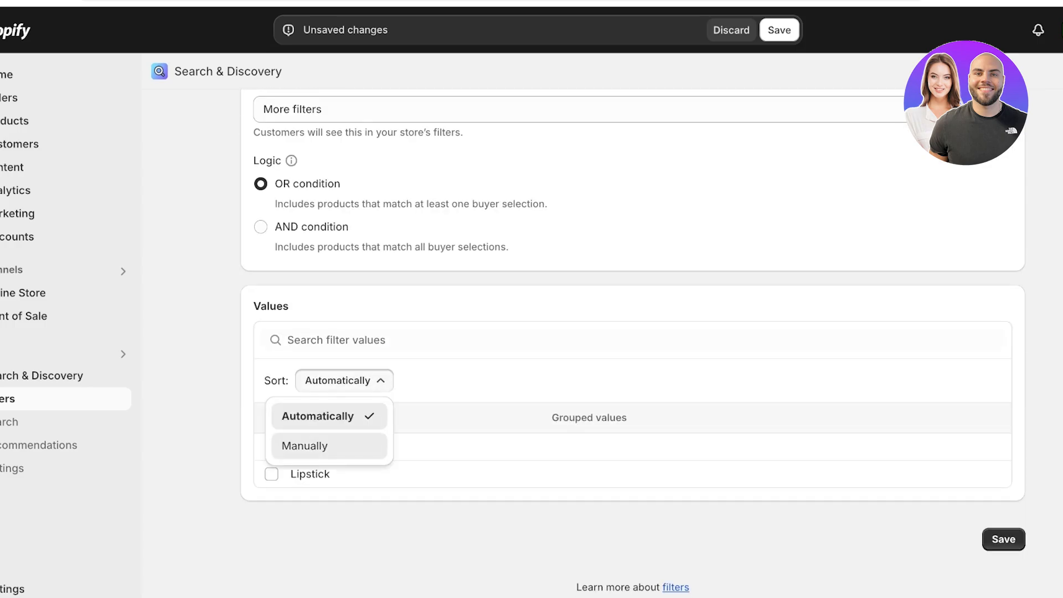
pyautogui.click(305, 446)
pyautogui.click(334, 381)
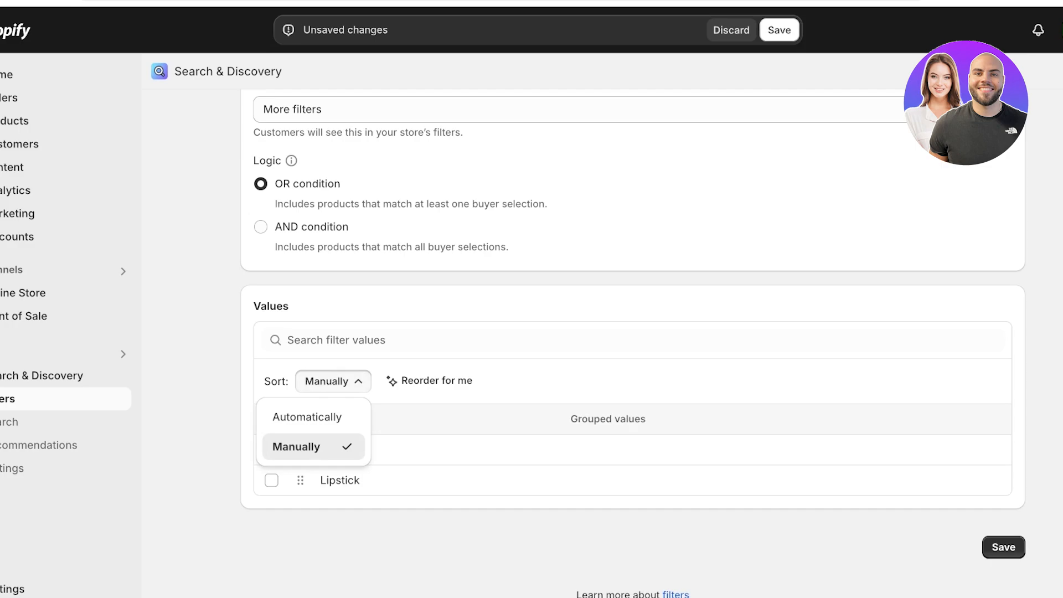
pyautogui.click(308, 447)
pyautogui.click(271, 450)
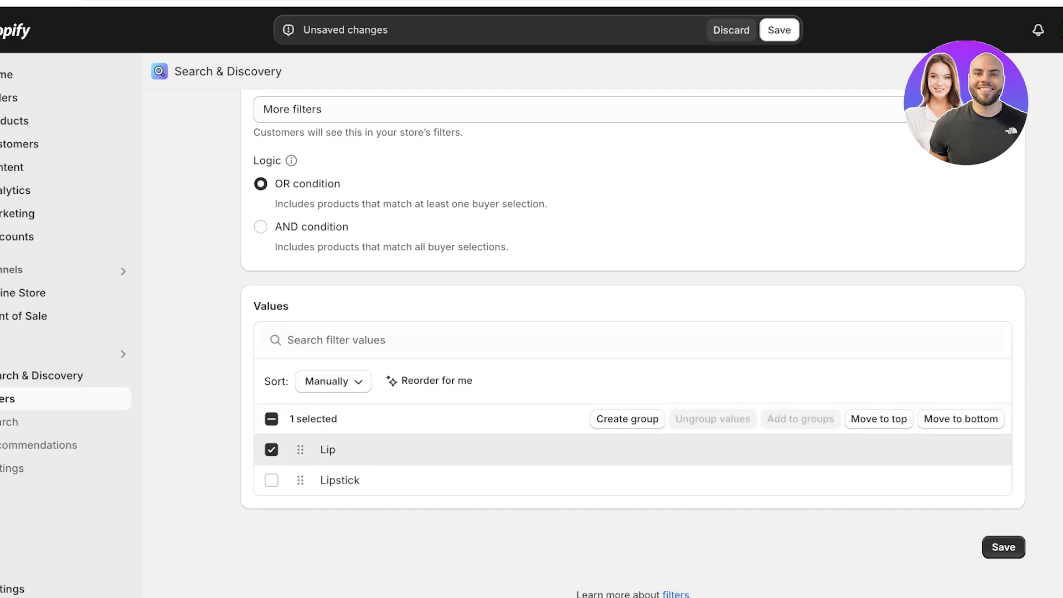
# Search the tag filter's values for "S", clear the search and select the Lipstick value
pyautogui.click(355, 340)
pyautogui.write('S')
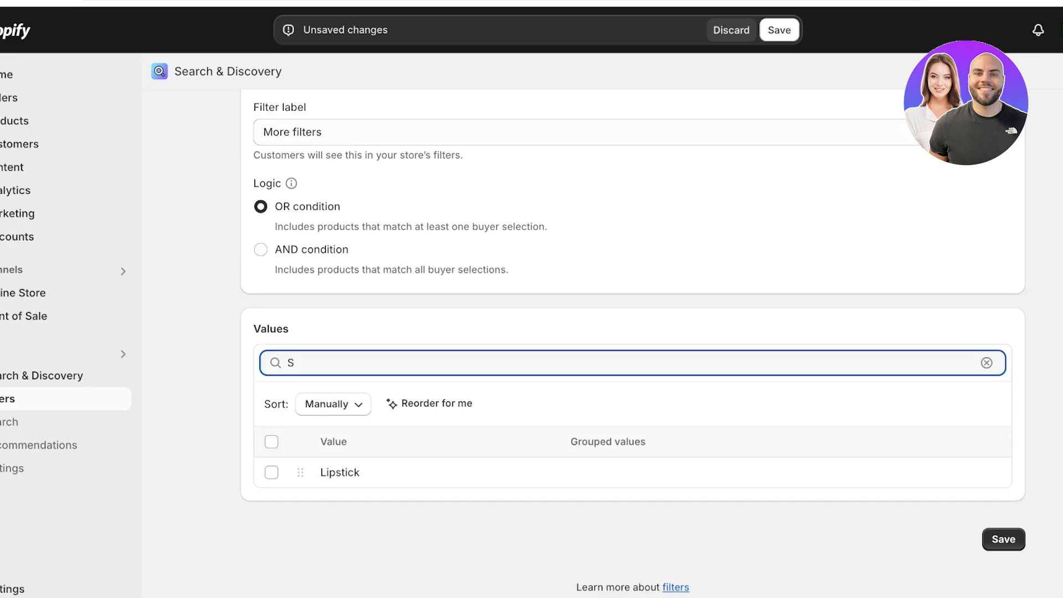
pyautogui.press('BackSpace')
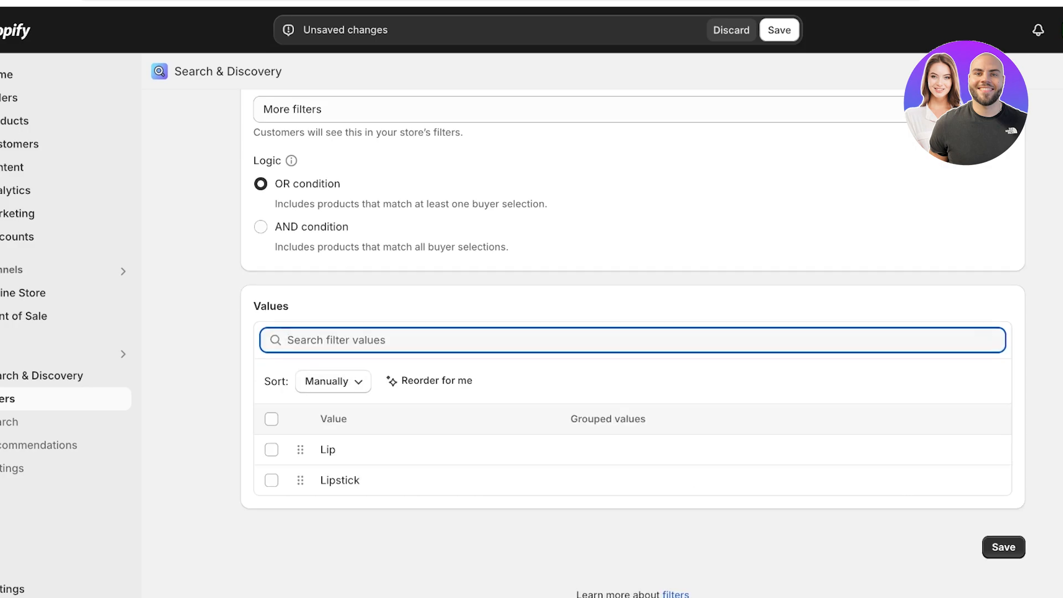
pyautogui.click(271, 480)
pyautogui.scroll(3, 631, 332)
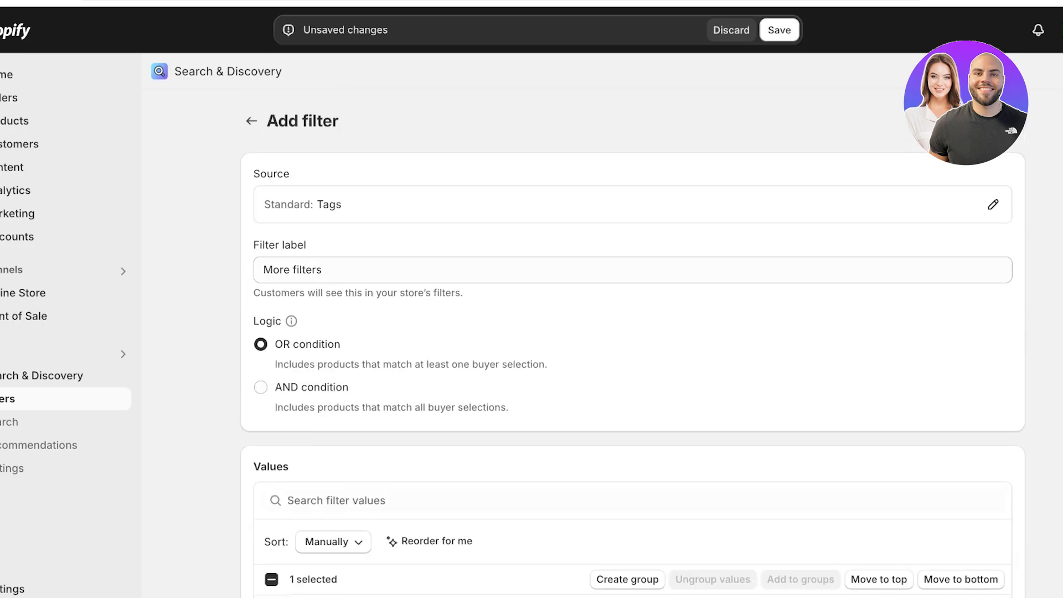
# Discard the unsaved tag filter, return to the filter list and open a blank new filter
pyautogui.click(252, 121)
pyautogui.click(743, 350)
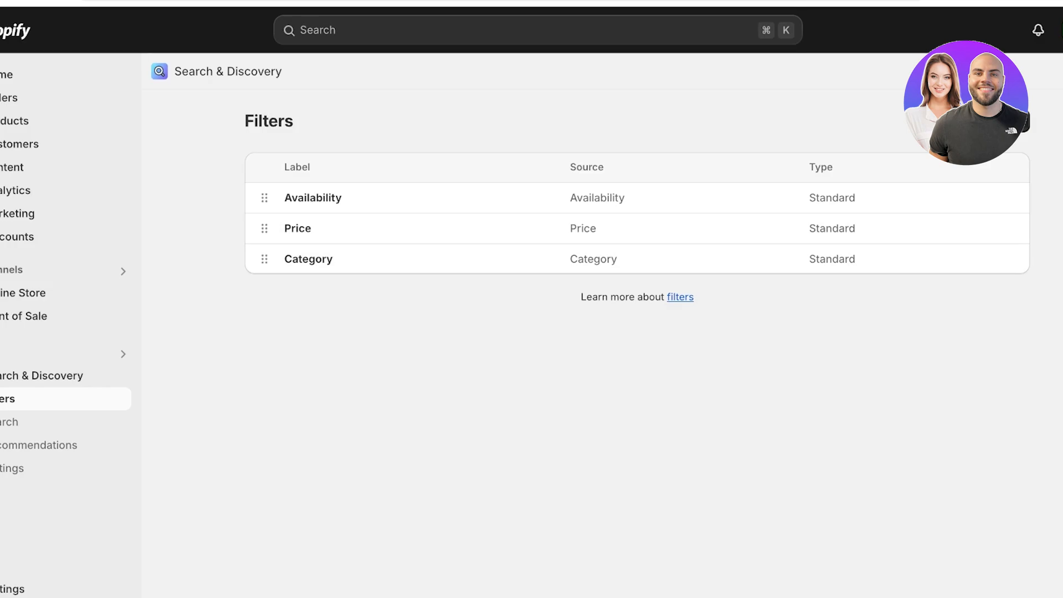
pyautogui.click(998, 121)
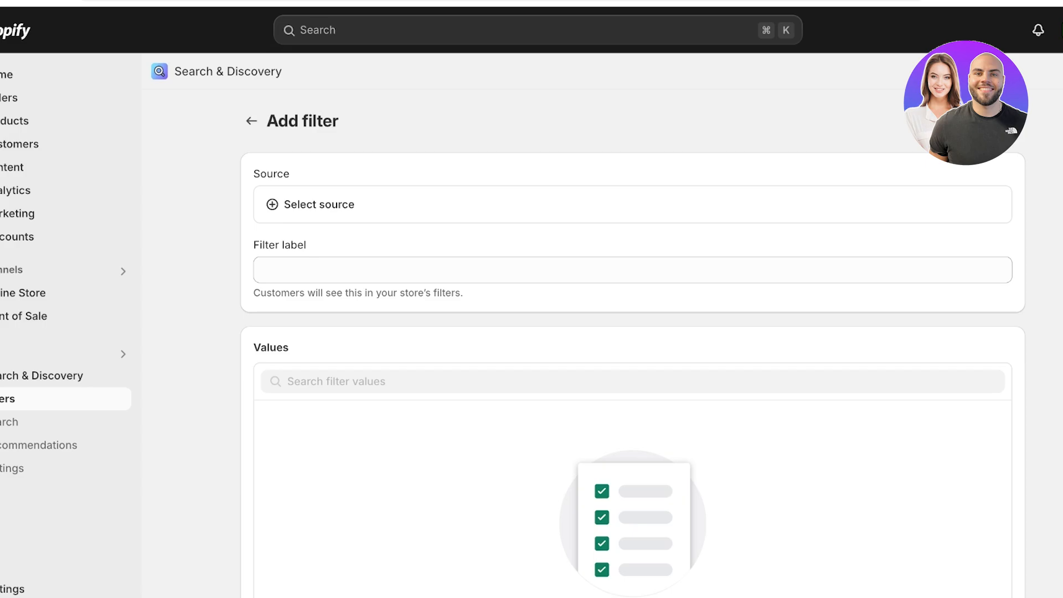
# Choose the standard Product type as the source of the new filter
pyautogui.click(319, 204)
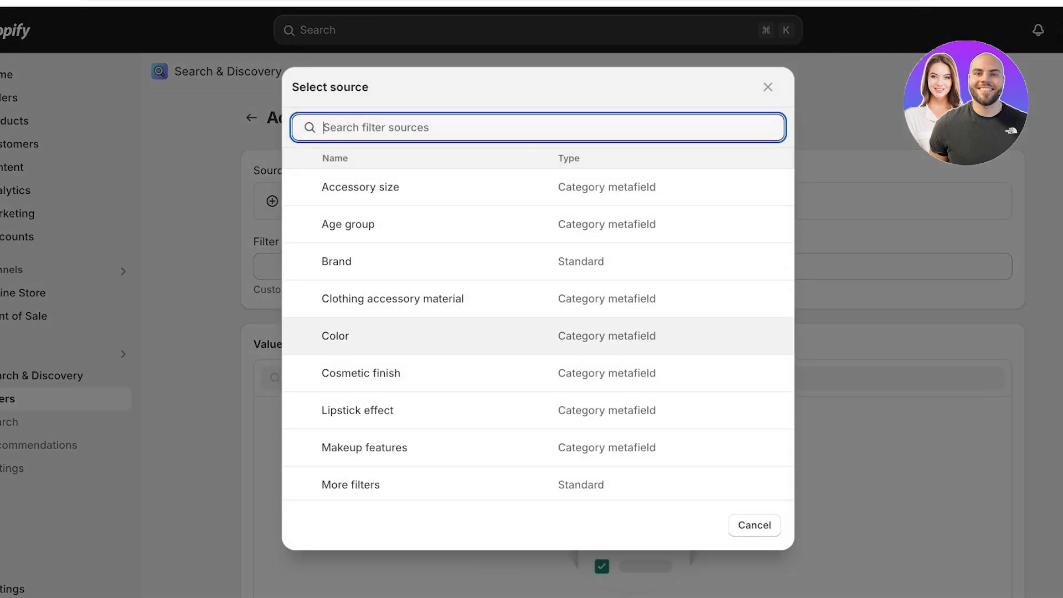
pyautogui.scroll(-2, 537, 335)
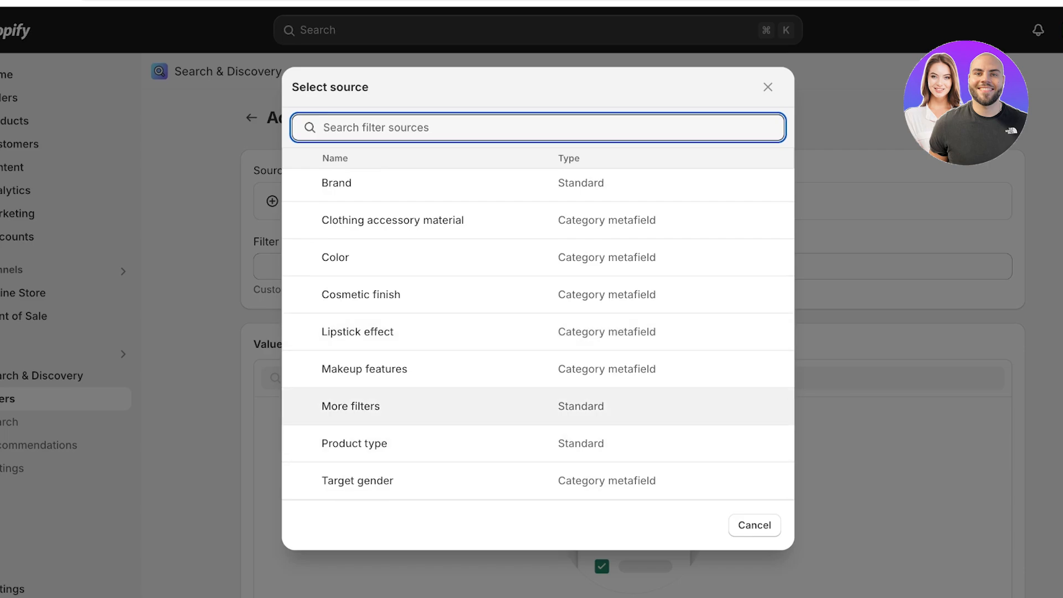
pyautogui.click(388, 443)
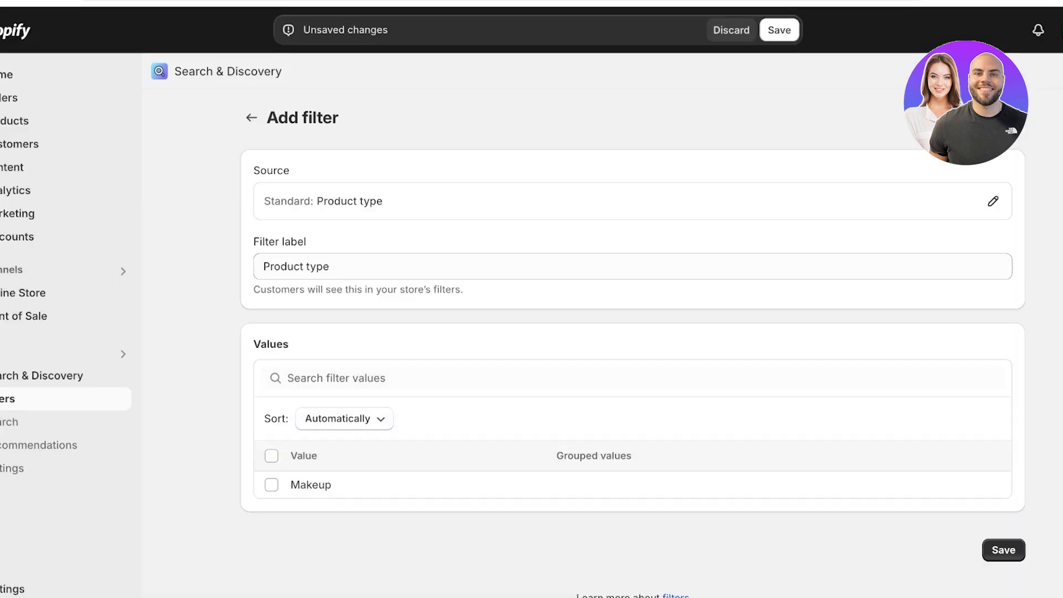
# Set the Product type filter's values to manual sorting and select the Makeup value
pyautogui.click(343, 419)
pyautogui.click(305, 483)
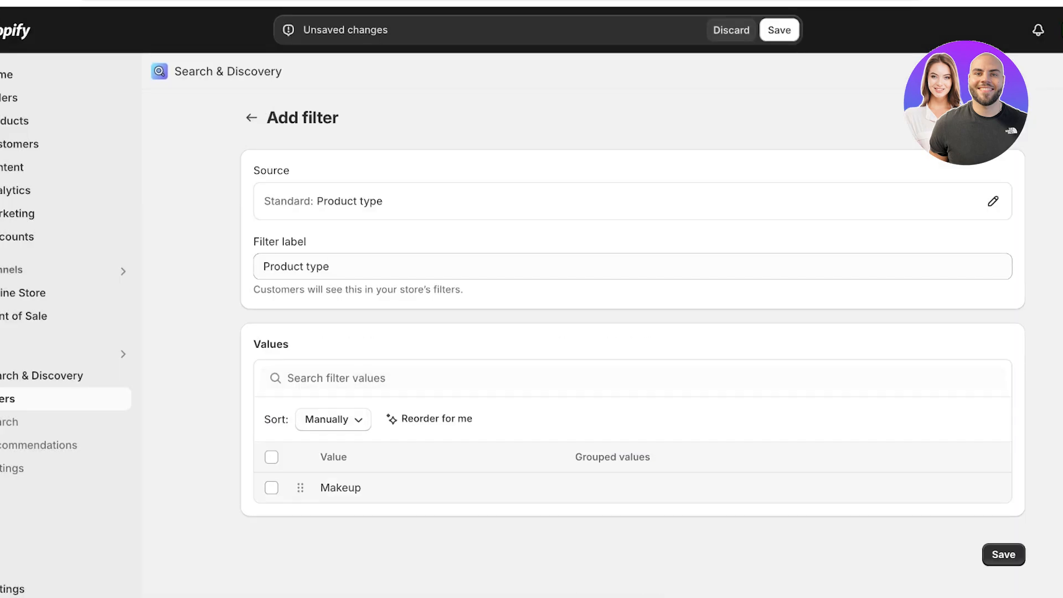
pyautogui.click(272, 488)
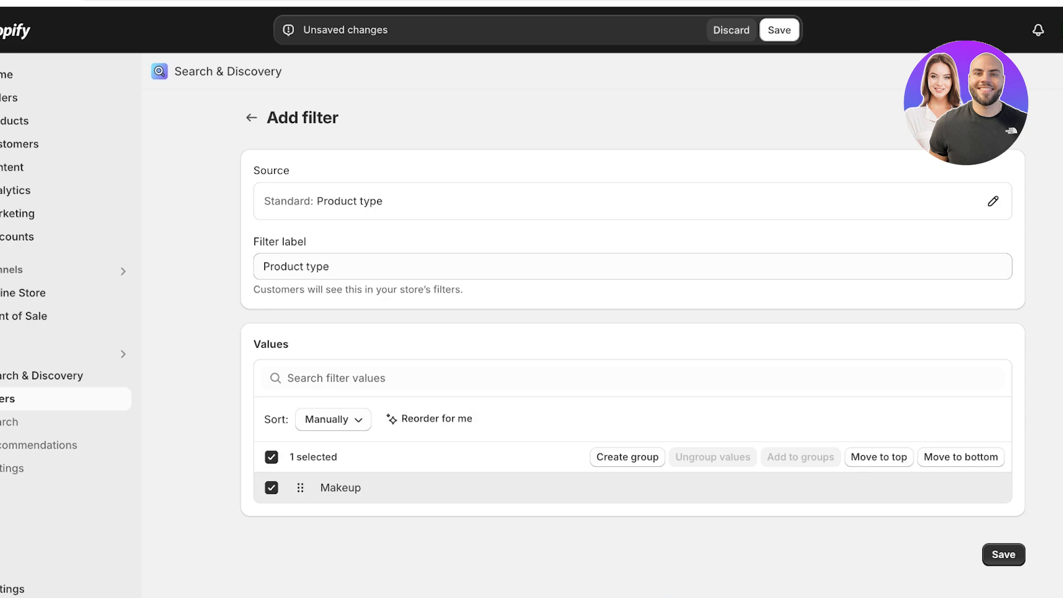
pyautogui.click(271, 487)
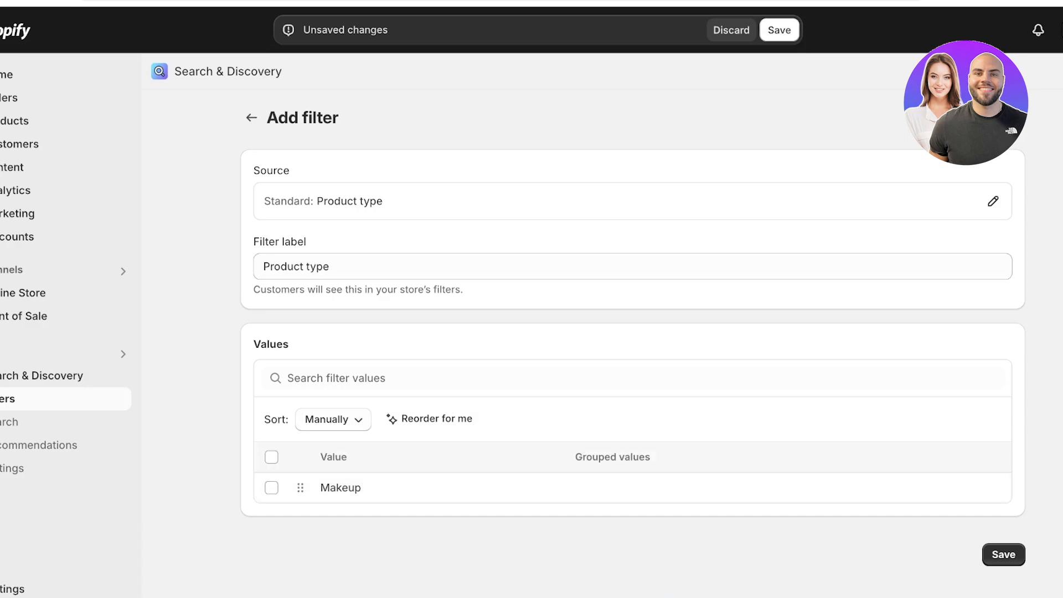
pyautogui.click(272, 487)
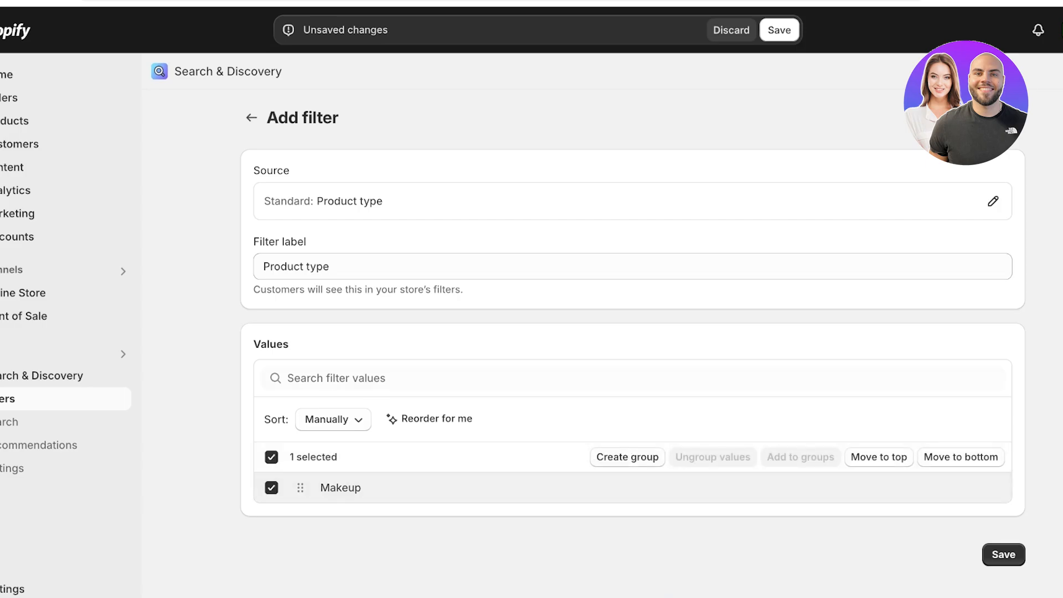
# Try to create a value group from Makeup with "Face Products" and "Face" as an added value, and cancel the group
pyautogui.click(627, 456)
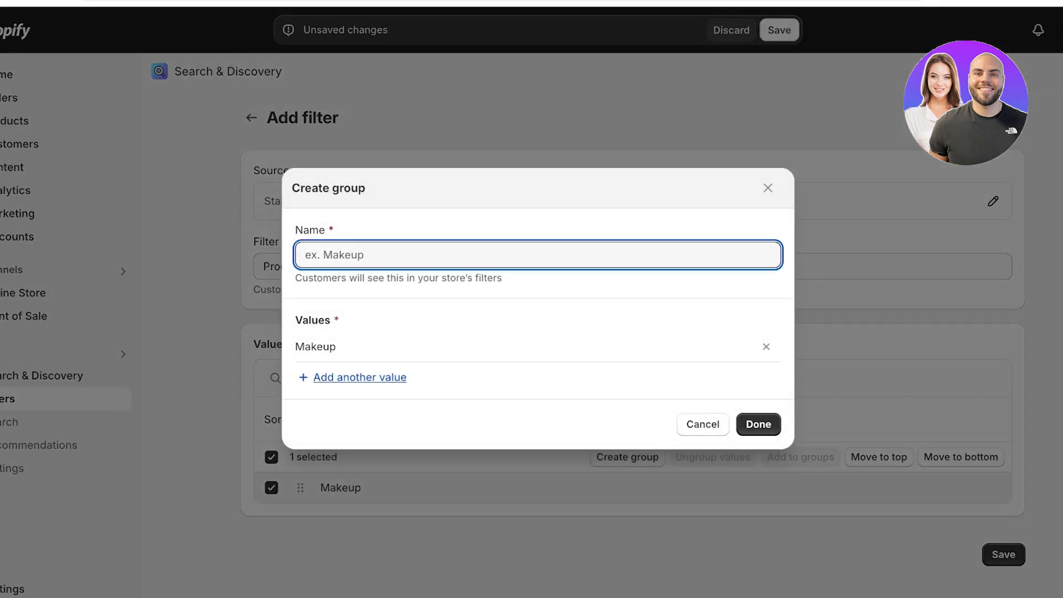
pyautogui.click(360, 377)
pyautogui.write('A')
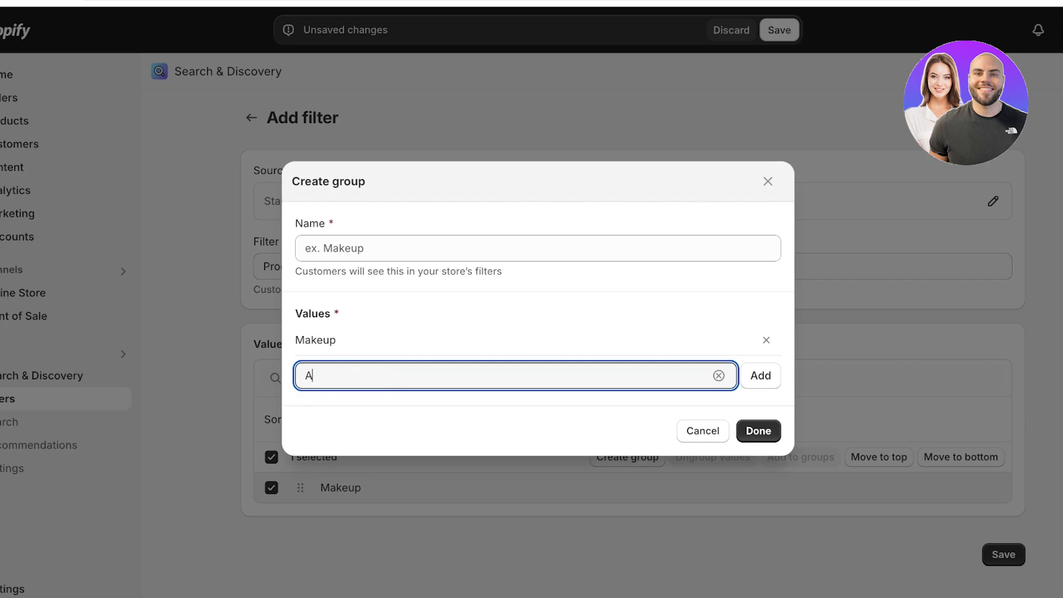
pyautogui.press('BackSpace')
pyautogui.write('A')
pyautogui.press('BackSpace')
pyautogui.write('F')
pyautogui.press('BackSpace')
pyautogui.write('Face Products')
pyautogui.press('Return')
pyautogui.click(379, 367)
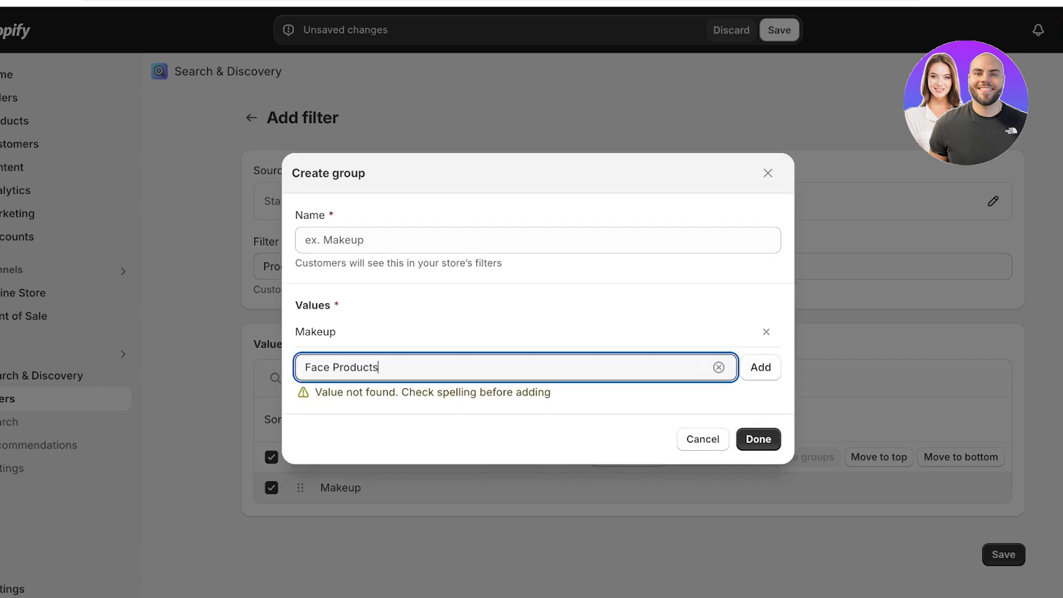
pyautogui.hotkey('ctrl', 'shift', 'Left')
pyautogui.press('BackSpace')
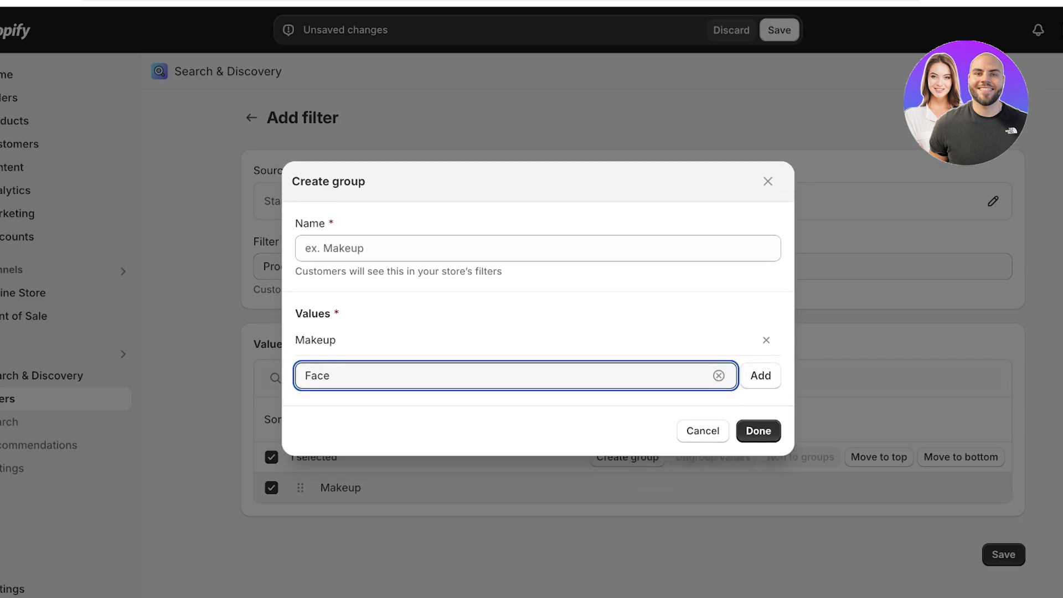
pyautogui.press('Return')
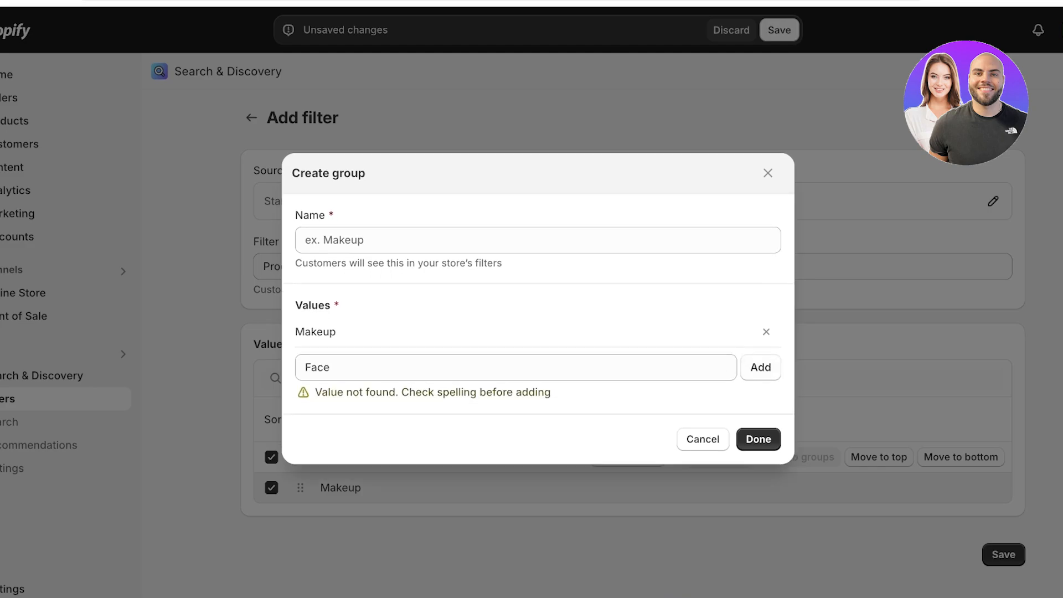
pyautogui.press('Escape')
# Start another value group, remove its Makeup value and add Makeup back as a value
pyautogui.click(627, 457)
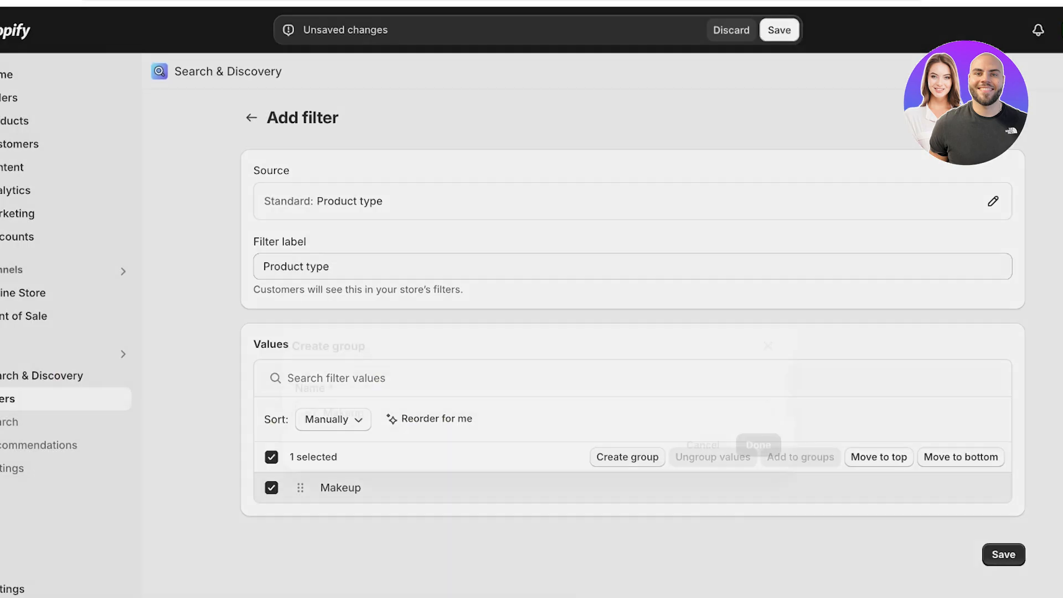
pyautogui.click(766, 347)
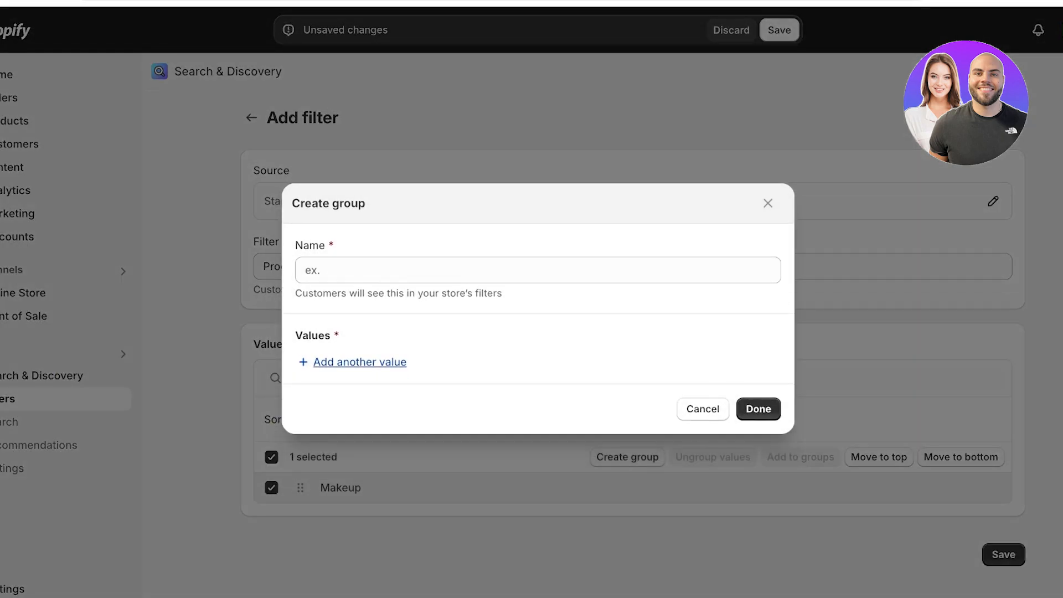
pyautogui.click(360, 360)
pyautogui.write('Ma')
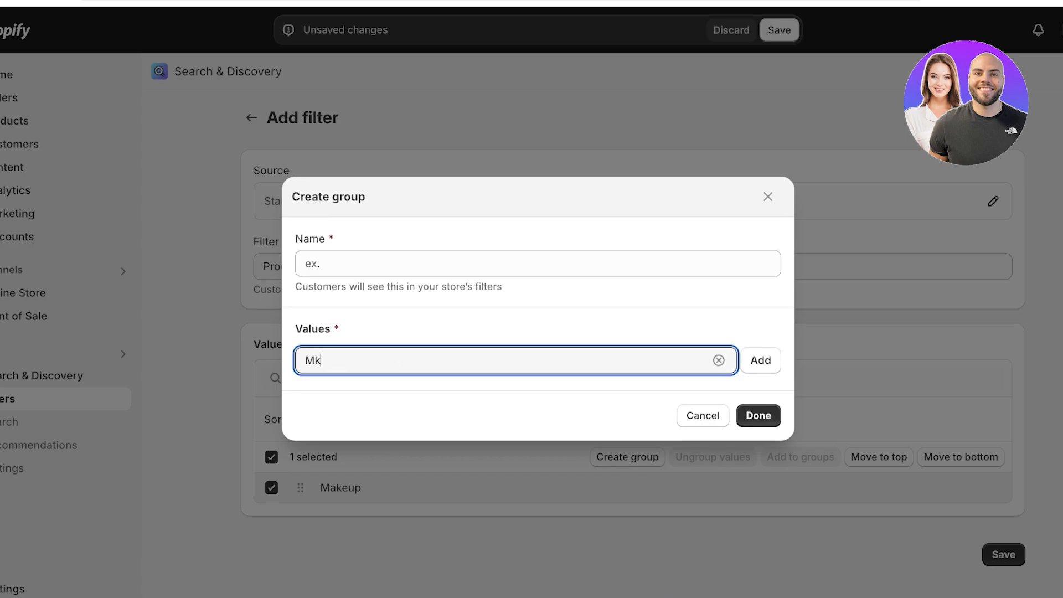
pyautogui.press('BackSpace')
pyautogui.write('akeup')
pyautogui.press('Return')
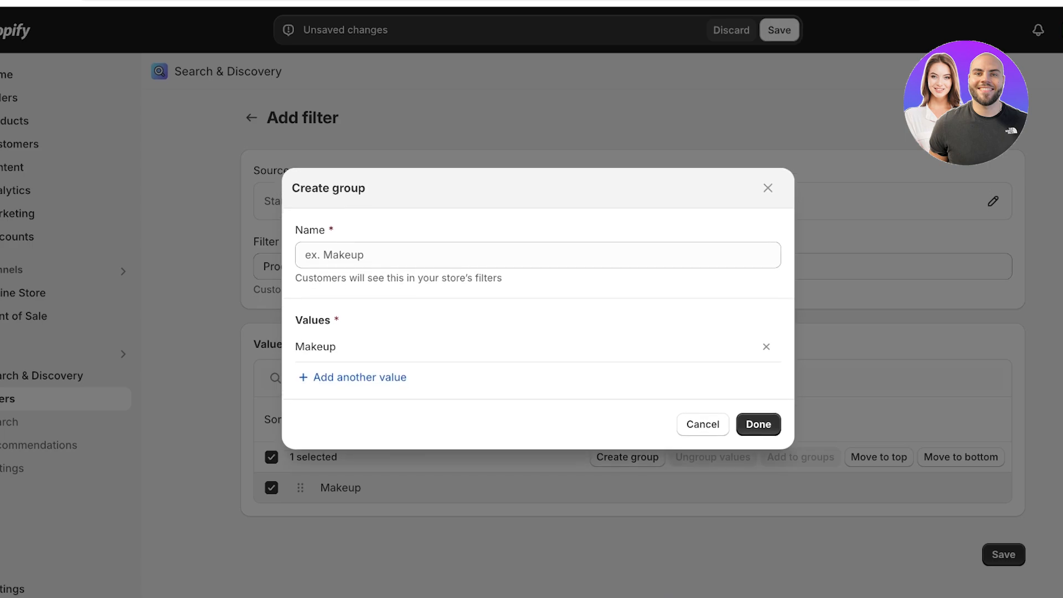
# Try to add the value "Clothing" to the group, name the group "Type" and finish it
pyautogui.click(360, 377)
pyautogui.write('Clothing')
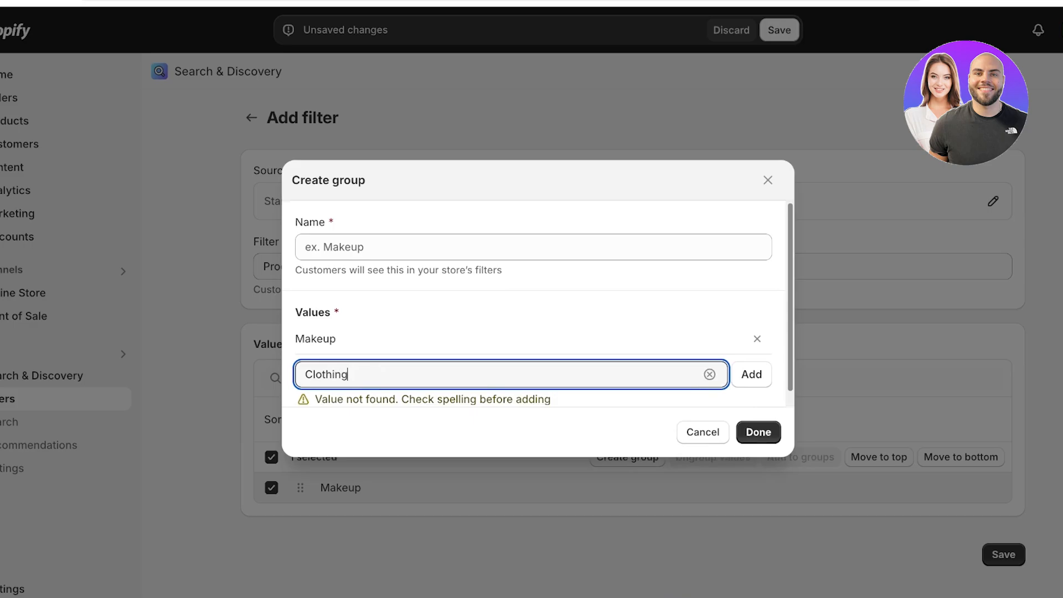
pyautogui.click(360, 240)
pyautogui.write('Type')
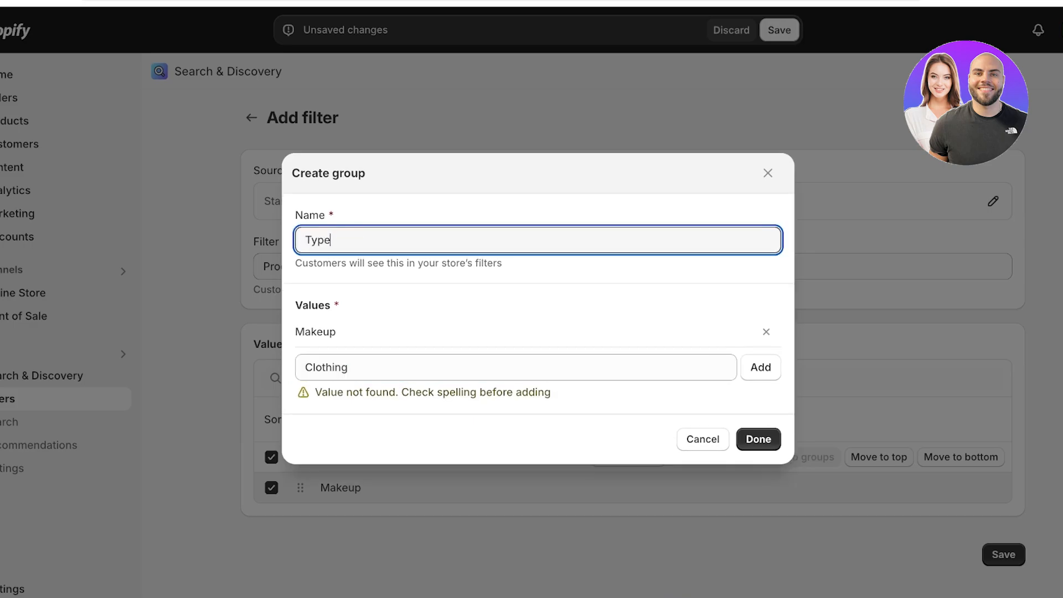
pyautogui.click(759, 439)
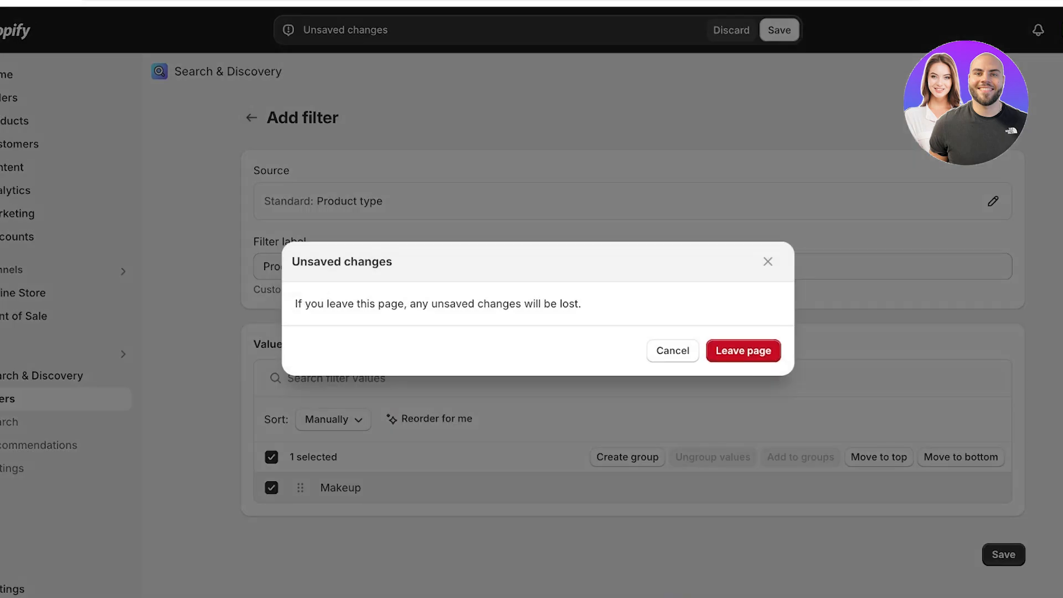
# Discard the unsaved Product type filter and start a new filter with Cosmetic finish as its source
pyautogui.click(743, 350)
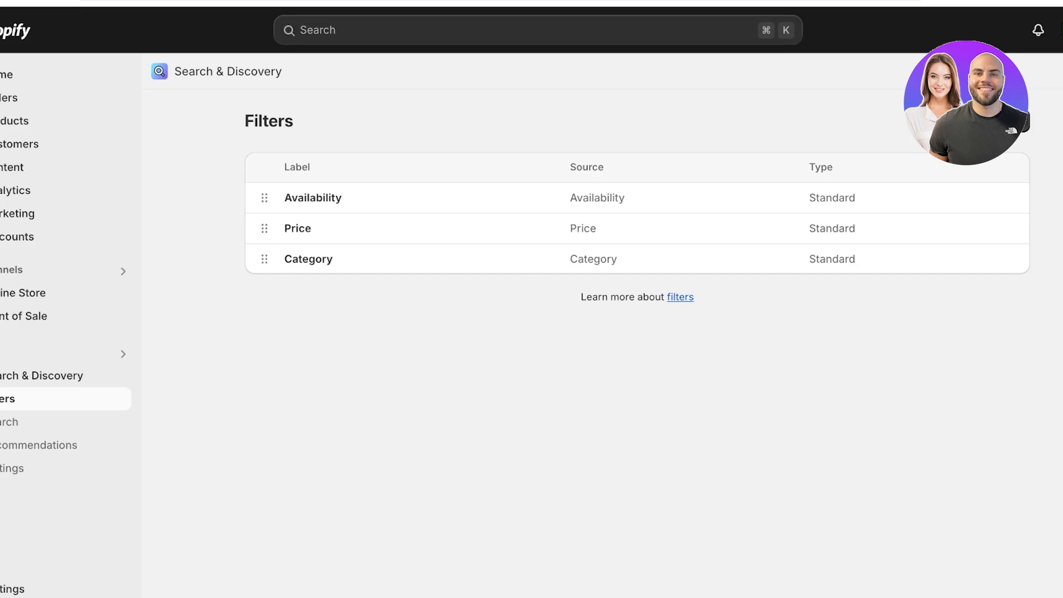
pyautogui.click(998, 121)
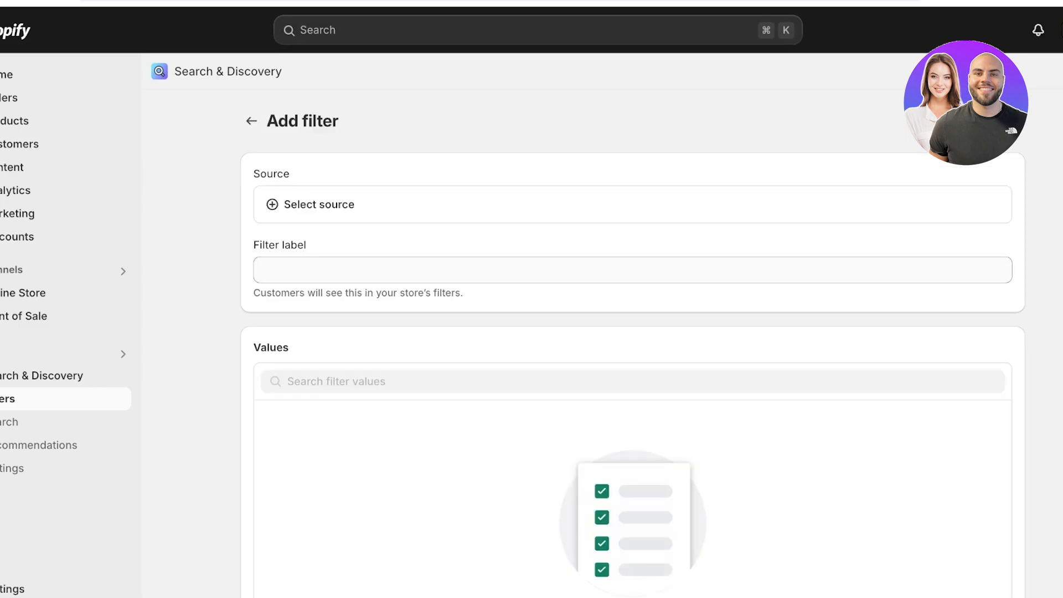
pyautogui.click(318, 205)
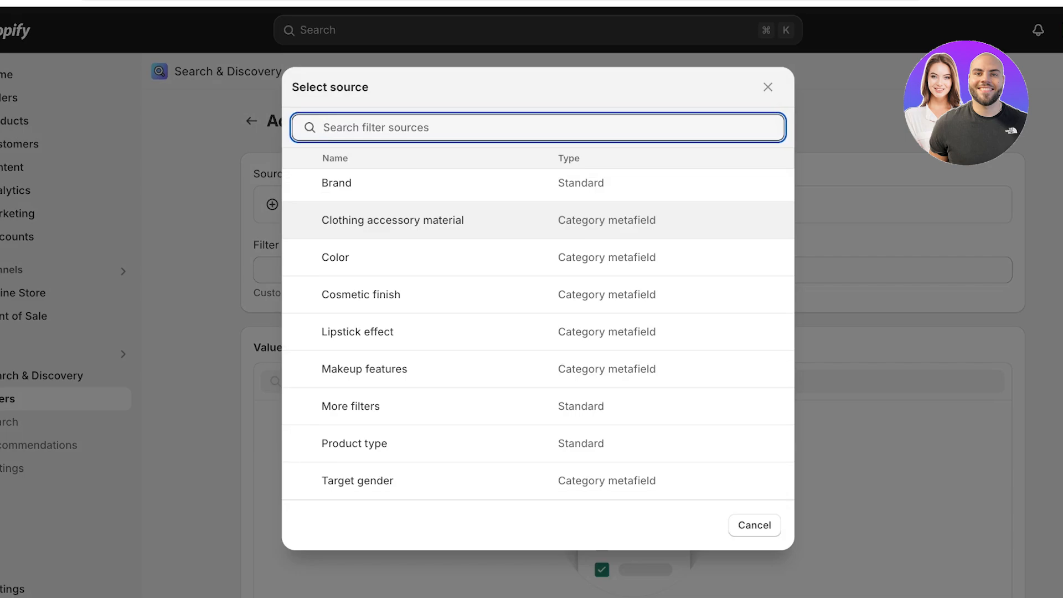
pyautogui.click(361, 294)
pyautogui.scroll(-3, 633, 343)
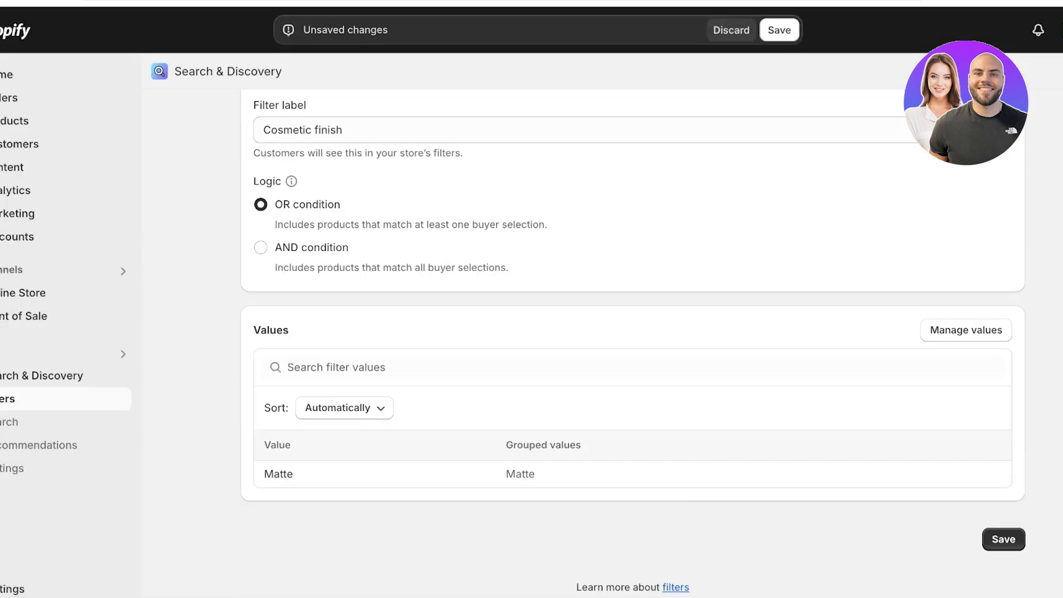
pyautogui.scroll(1, 633, 343)
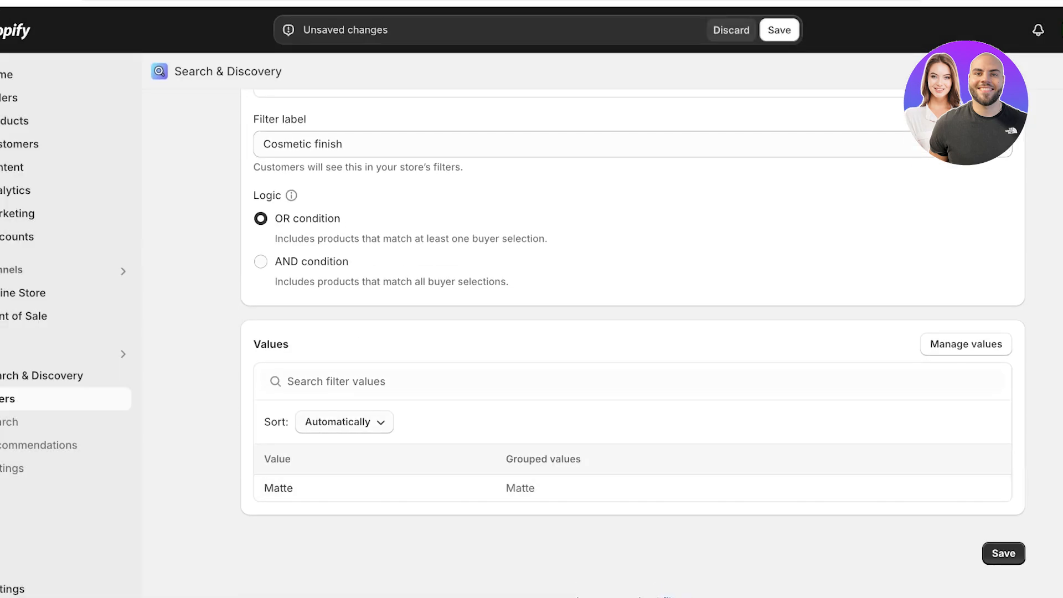
# Set the value grouping of the Cosmetic finish filter to Manual
pyautogui.click(966, 343)
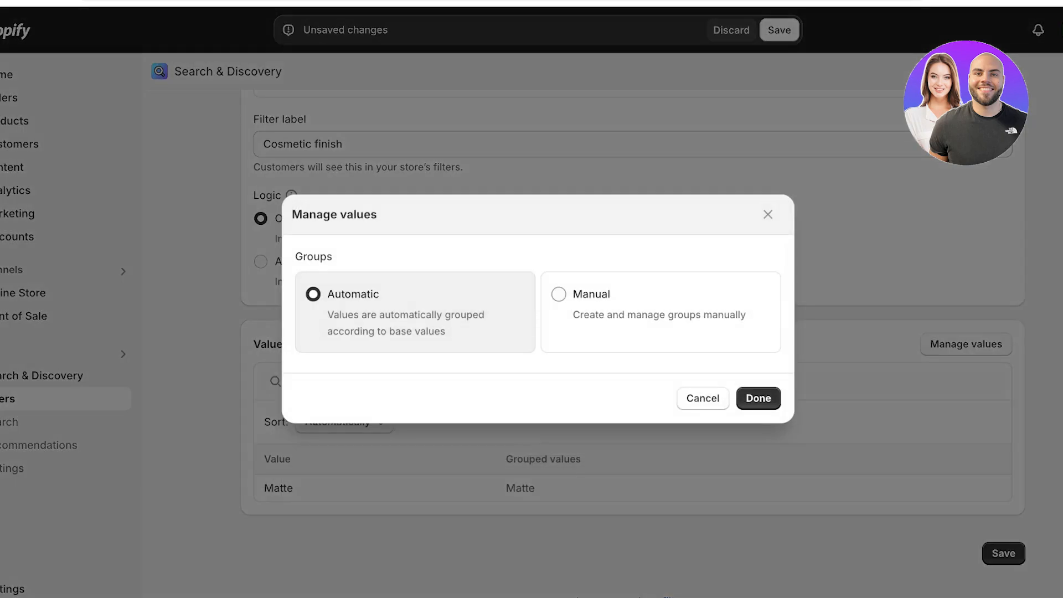
pyautogui.click(559, 294)
pyautogui.click(758, 398)
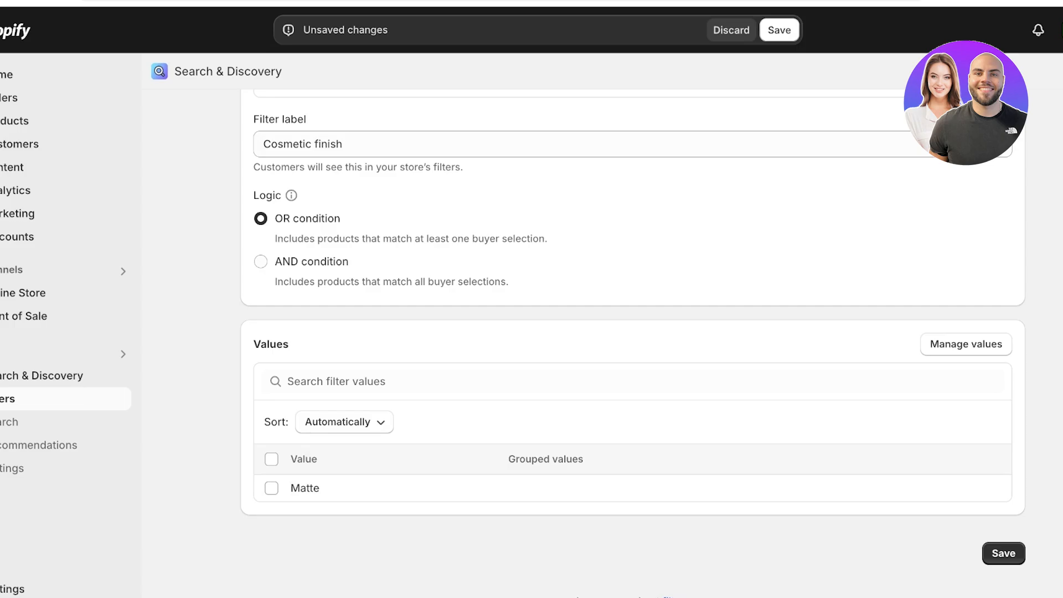
# Start a value group from the Matte value and try to add "Shimmer" as another value
pyautogui.click(272, 488)
pyautogui.click(791, 459)
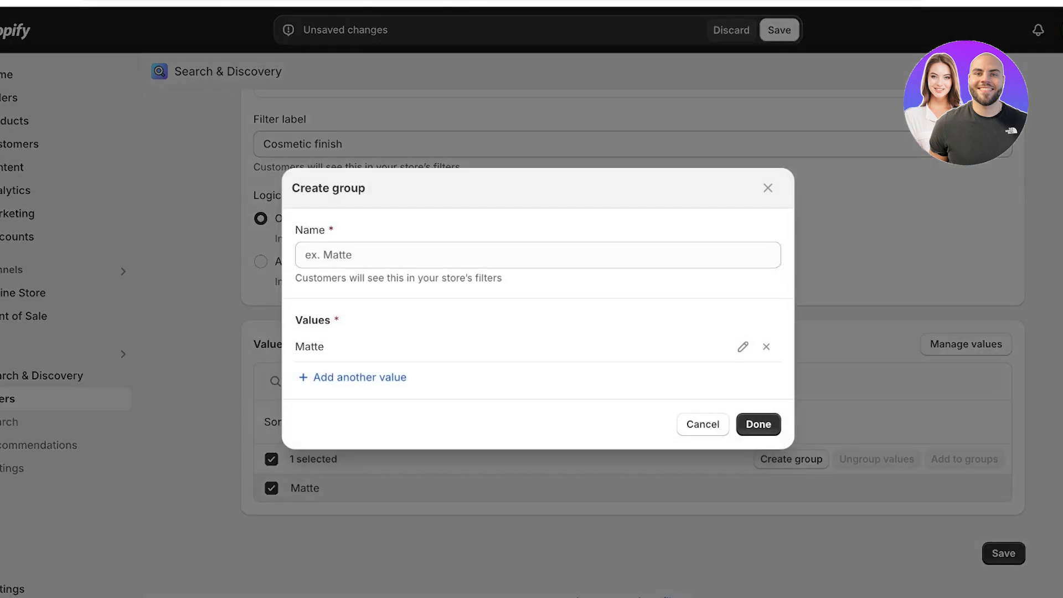
pyautogui.click(353, 377)
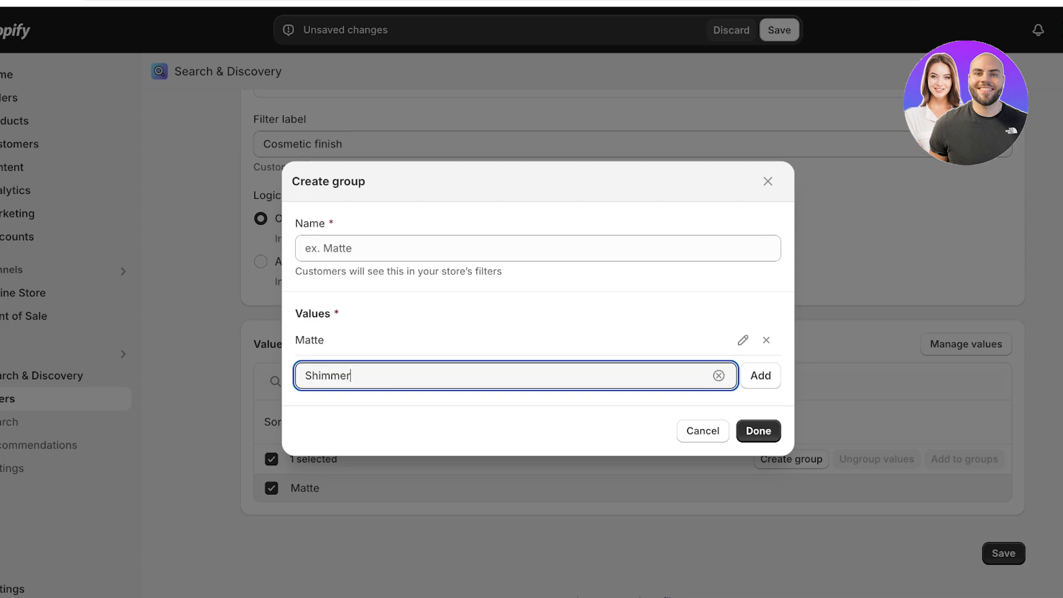
pyautogui.click(761, 376)
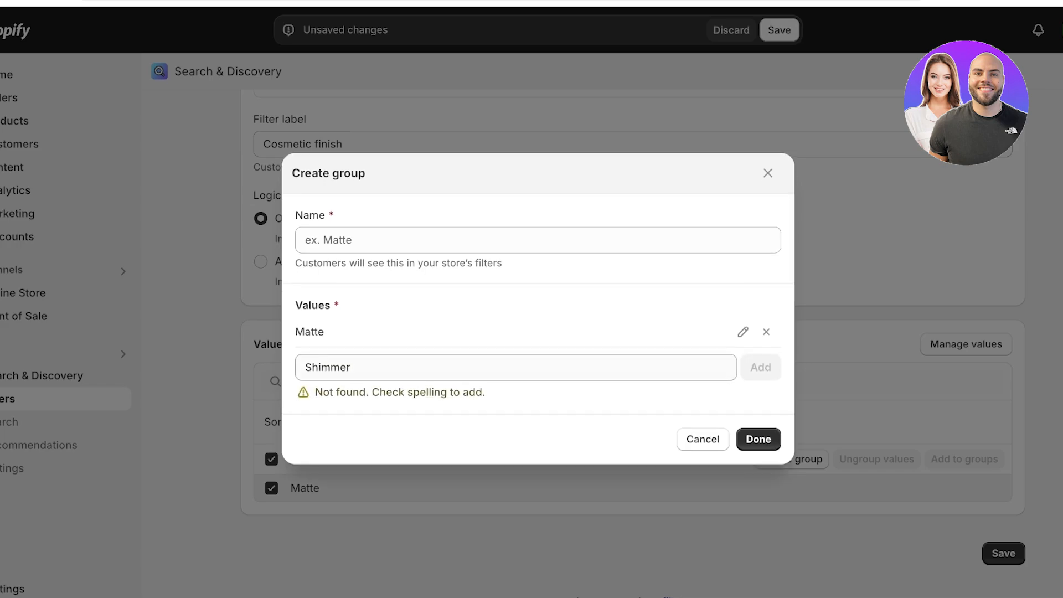
# Re-enter "Shimmer" as the group's additional value, try to add it again and close the group without saving
pyautogui.click(355, 368)
pyautogui.press('BackSpace')
pyautogui.press('BackSpace')
pyautogui.press('BackSpace')
pyautogui.press('BackSpace')
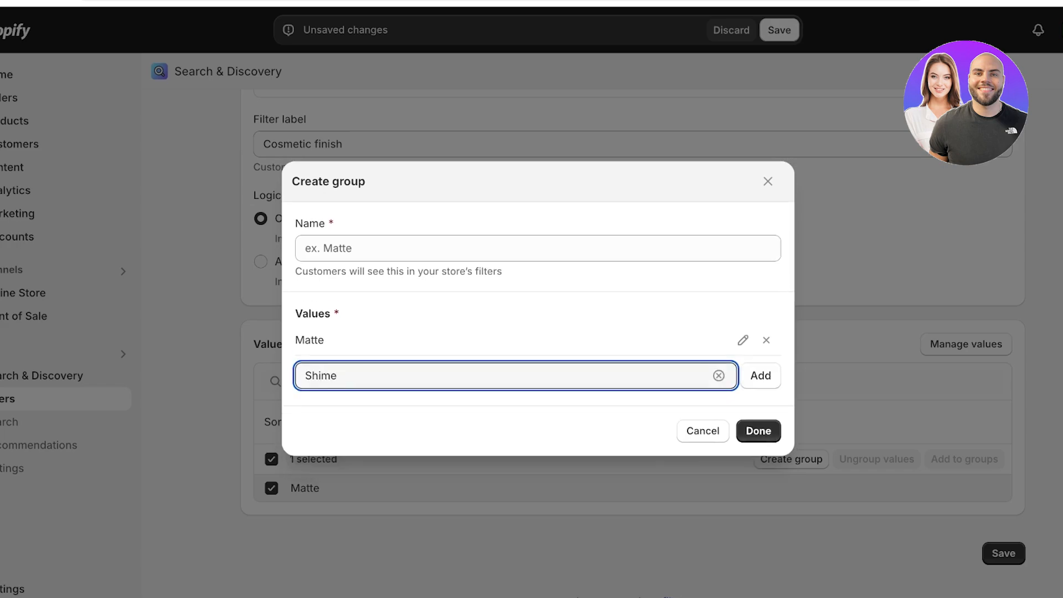
pyautogui.click(761, 375)
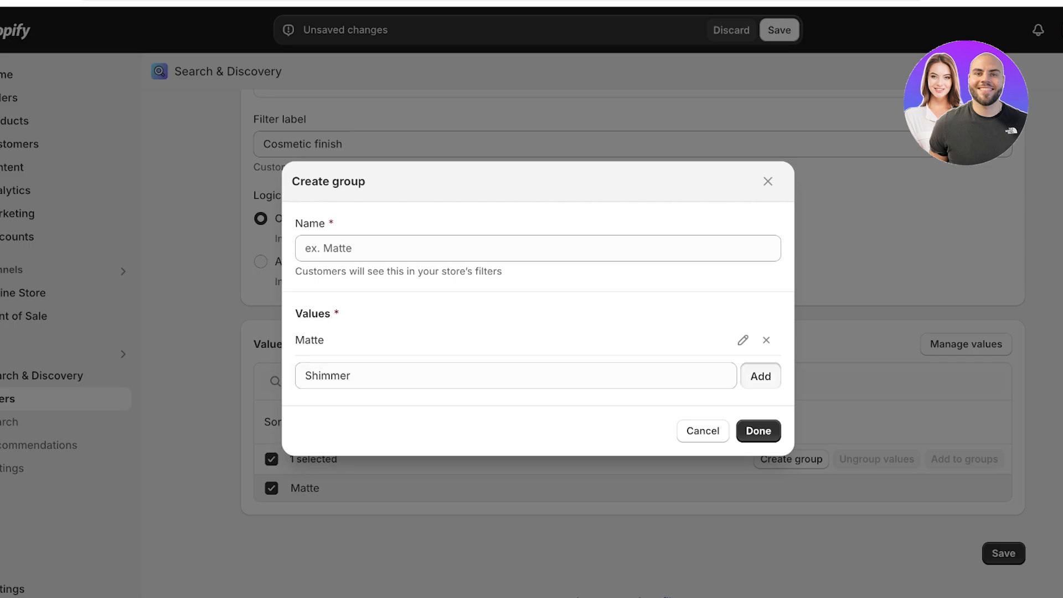
pyautogui.click(767, 174)
pyautogui.scroll(1, 633, 345)
pyautogui.scroll(2, 632, 345)
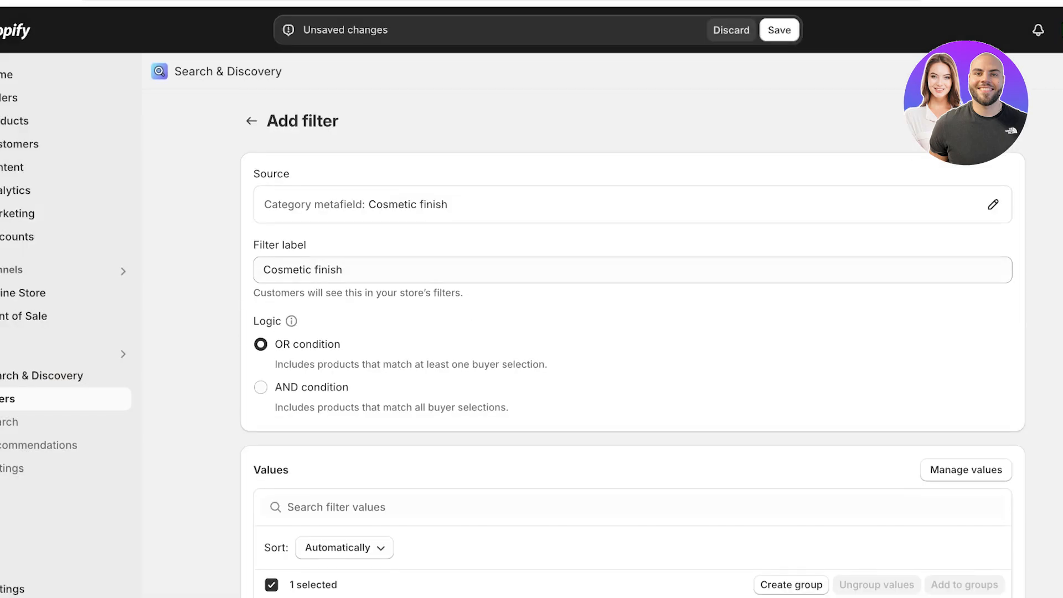
# Leave the filter editor and open the Custom data section of the store's settings
pyautogui.click(631, 205)
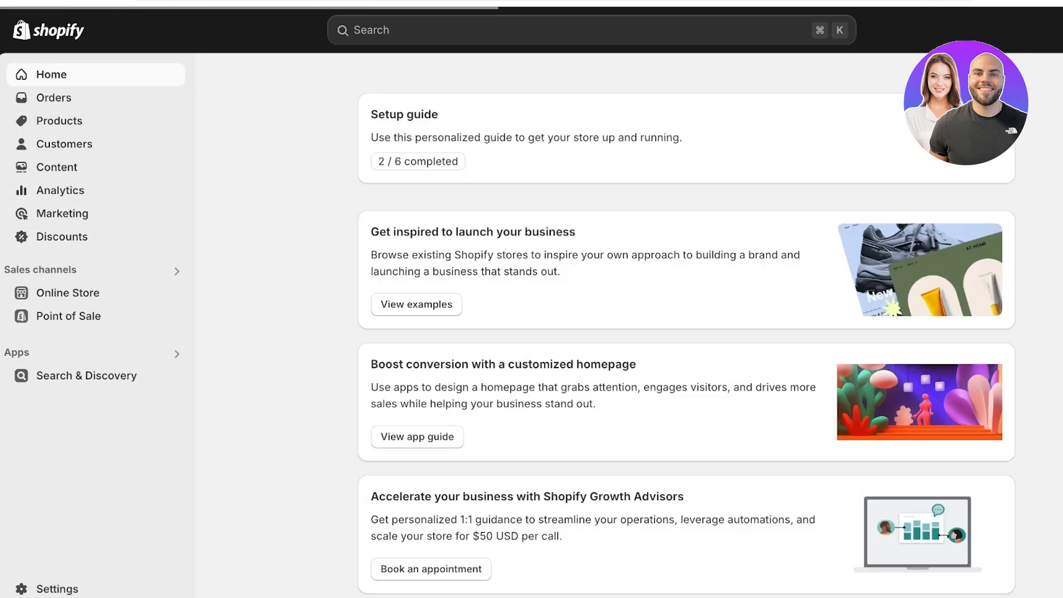
pyautogui.click(57, 589)
pyautogui.scroll(-1, 278, 345)
pyautogui.scroll(-3, 241, 477)
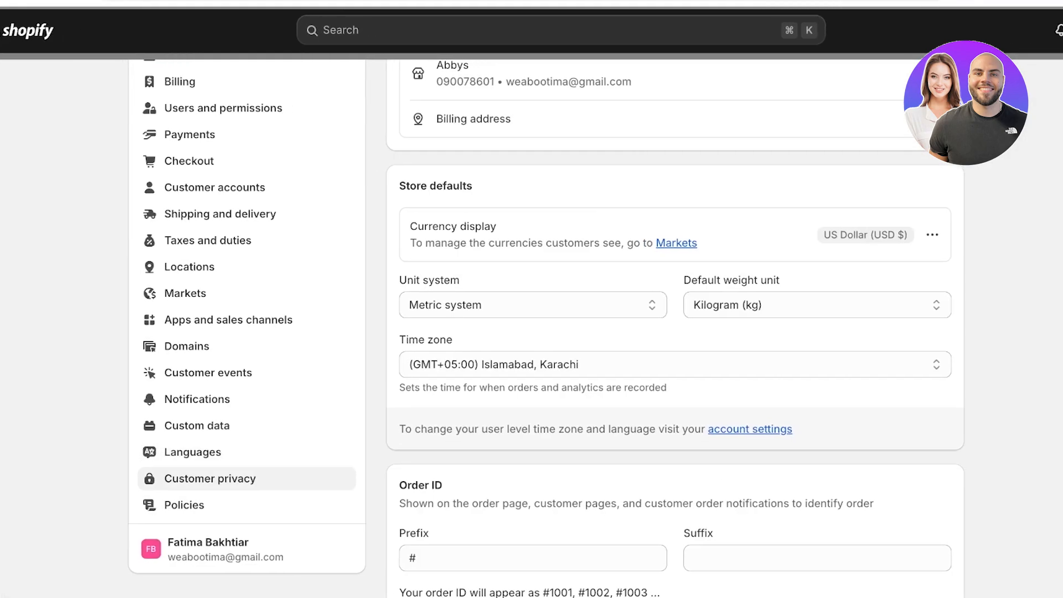
pyautogui.click(227, 426)
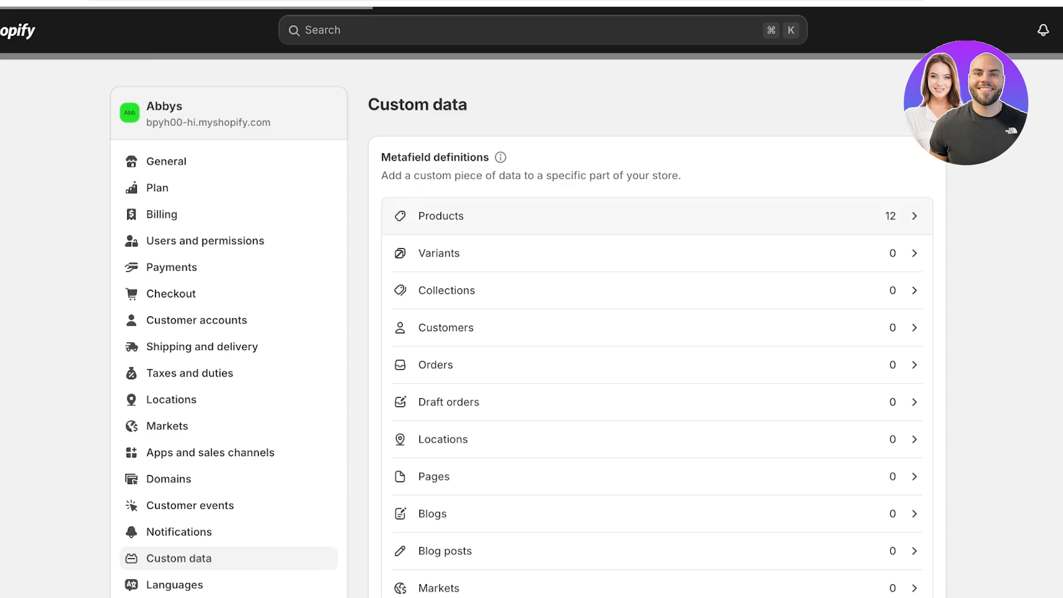
# Open the Cosmetic finish metaobject definition and review its fields and options
pyautogui.scroll(-1, 653, 288)
pyautogui.scroll(-6, 653, 387)
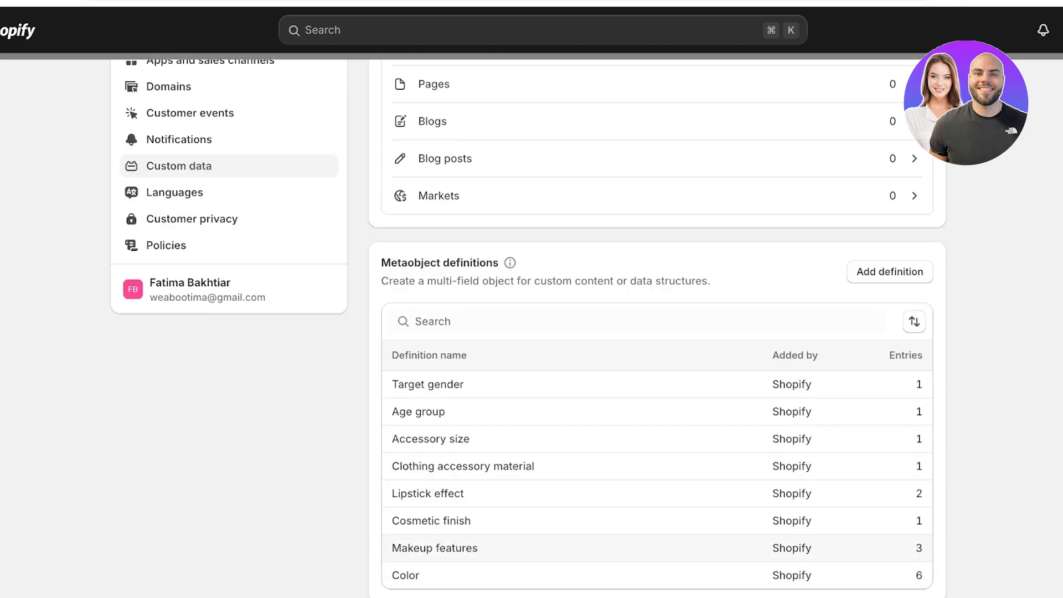
pyautogui.click(431, 521)
pyautogui.scroll(-3, 654, 323)
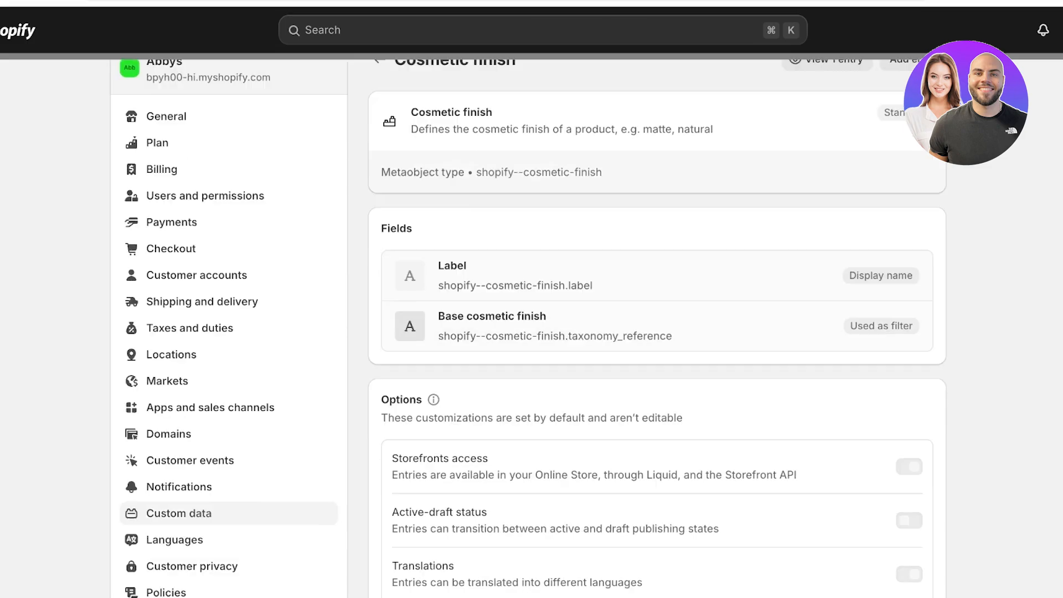
pyautogui.scroll(3, 654, 324)
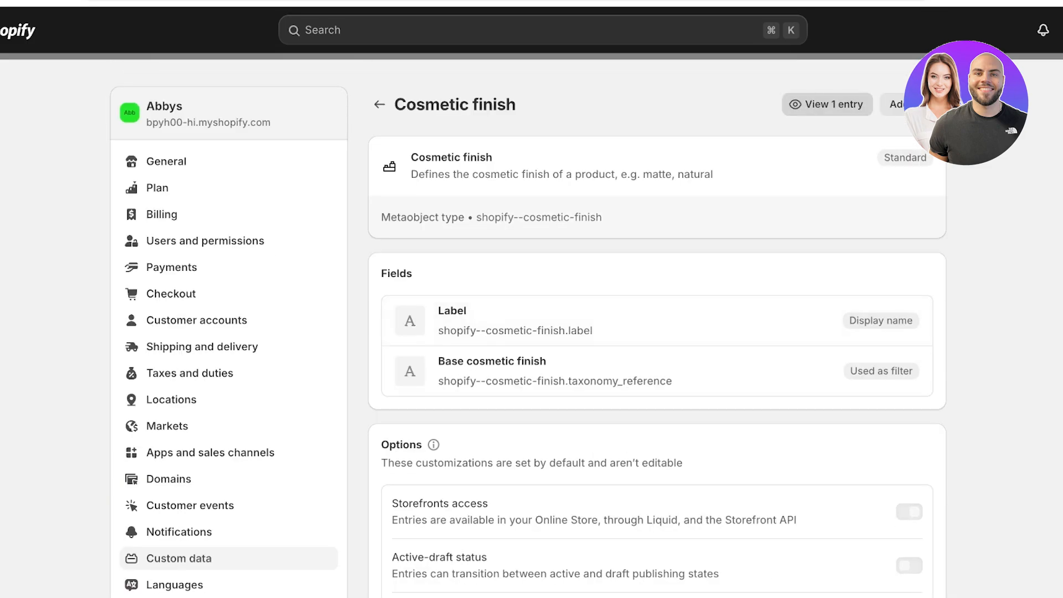
# Add and save a Cosmetic finish entry labelled "Shimmer" with Shimmer as its base cosmetic finish, and return to the entries list
pyautogui.click(894, 104)
pyautogui.write('Shimmer')
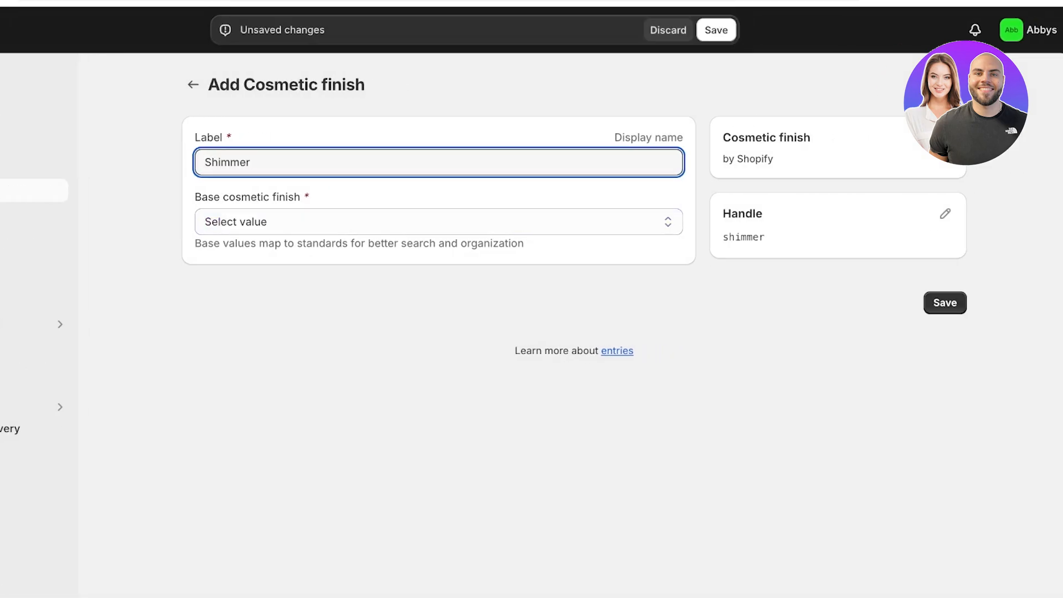
pyautogui.click(945, 303)
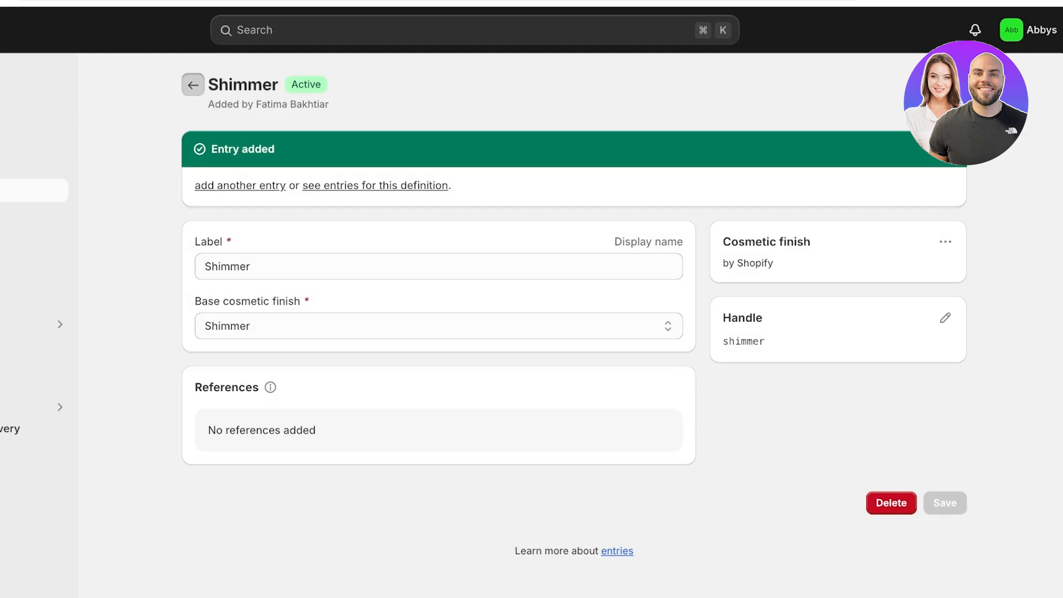
pyautogui.click(193, 84)
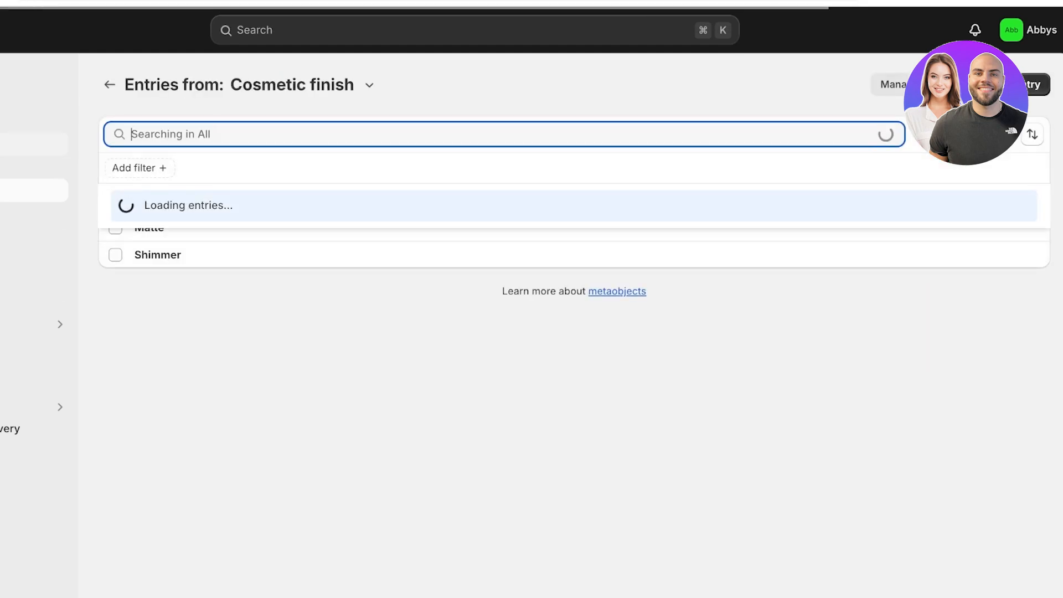
# Create and save a new Search & Discovery filter that uses the Cosmetic finish category metafield as its source
pyautogui.click(10, 429)
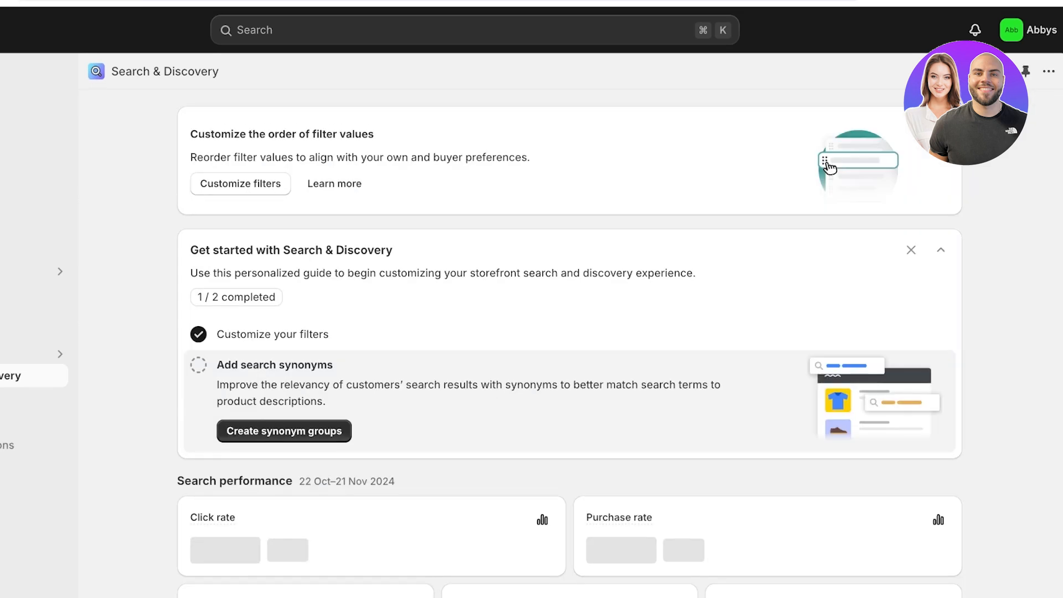
pyautogui.click(22, 399)
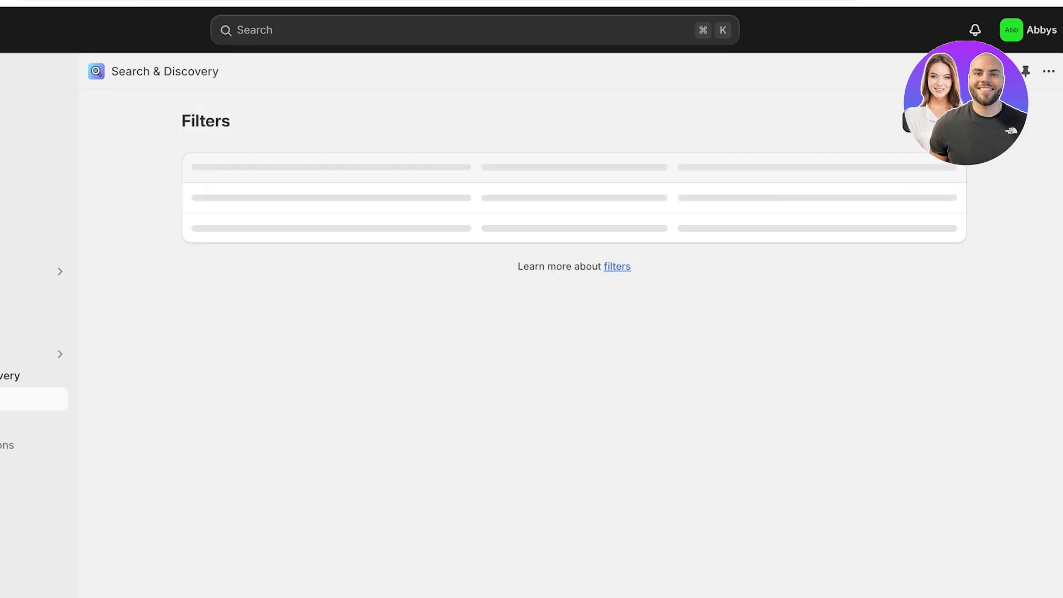
pyautogui.click(934, 122)
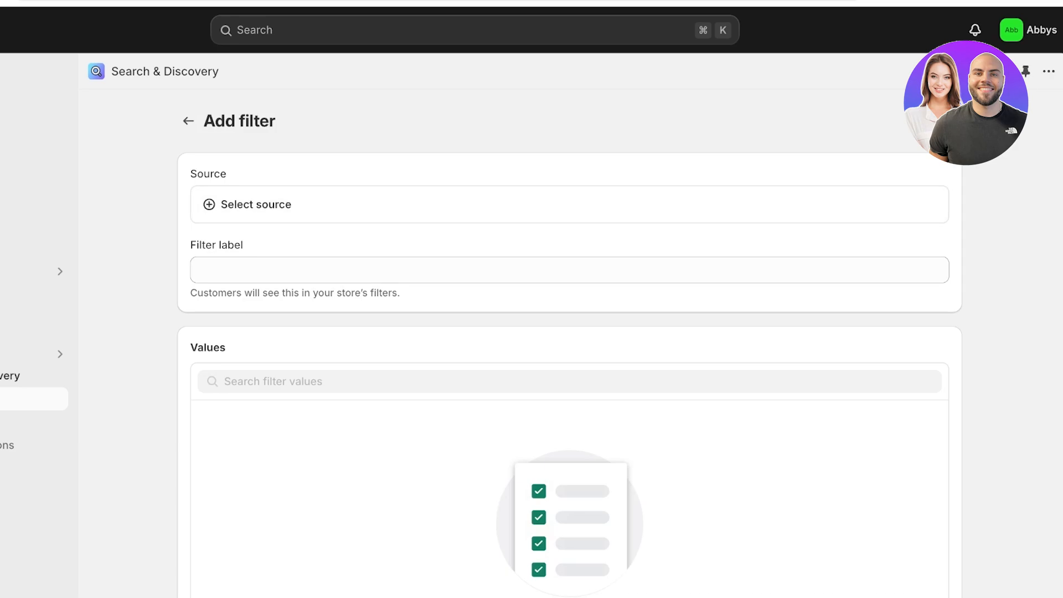
pyautogui.click(265, 205)
pyautogui.scroll(-2, 376, 382)
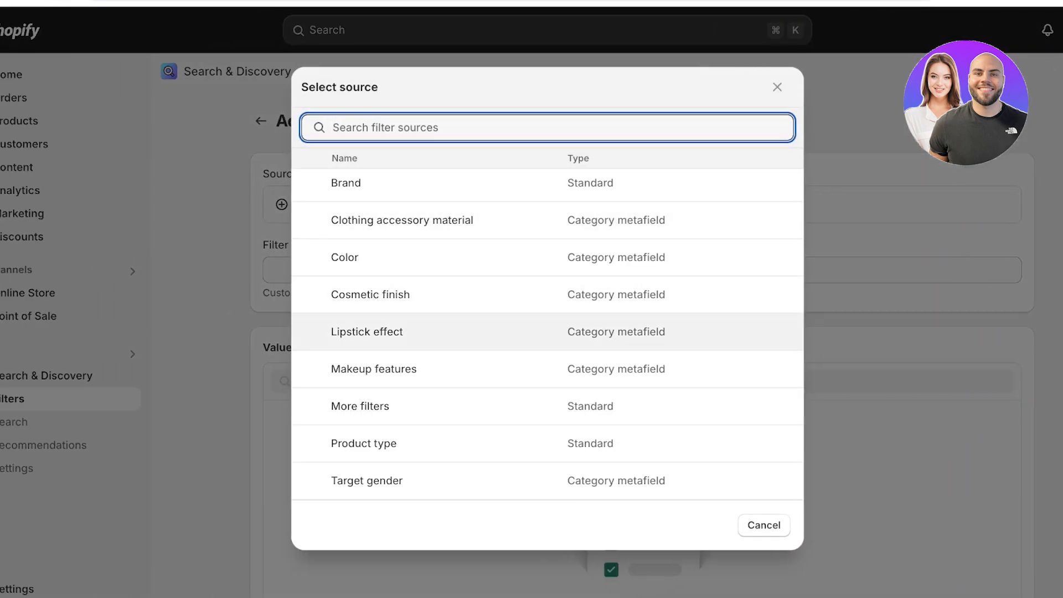
pyautogui.click(330, 294)
pyautogui.scroll(-3, 609, 377)
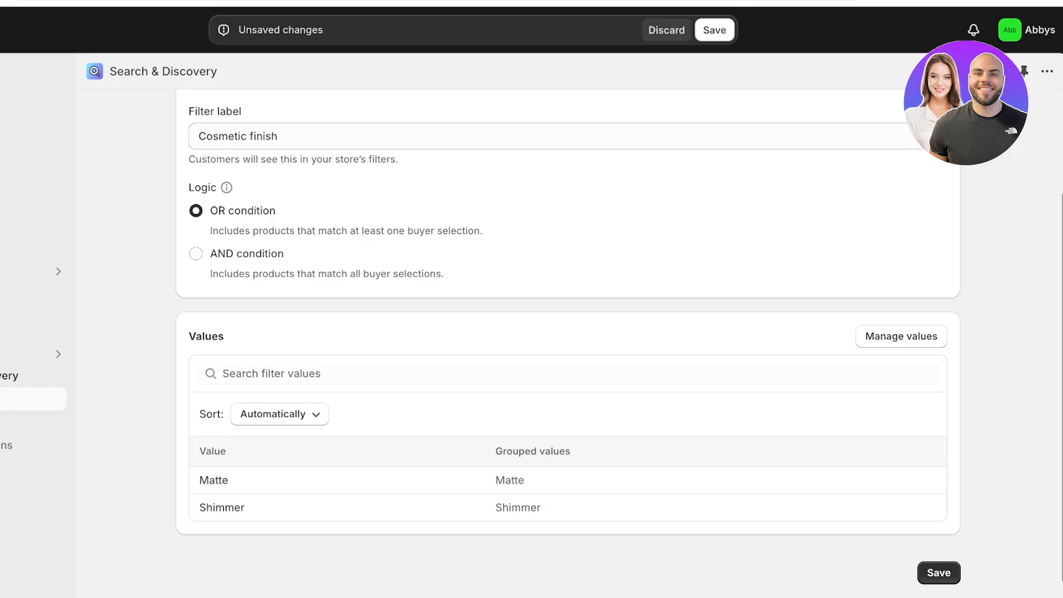
pyautogui.click(938, 573)
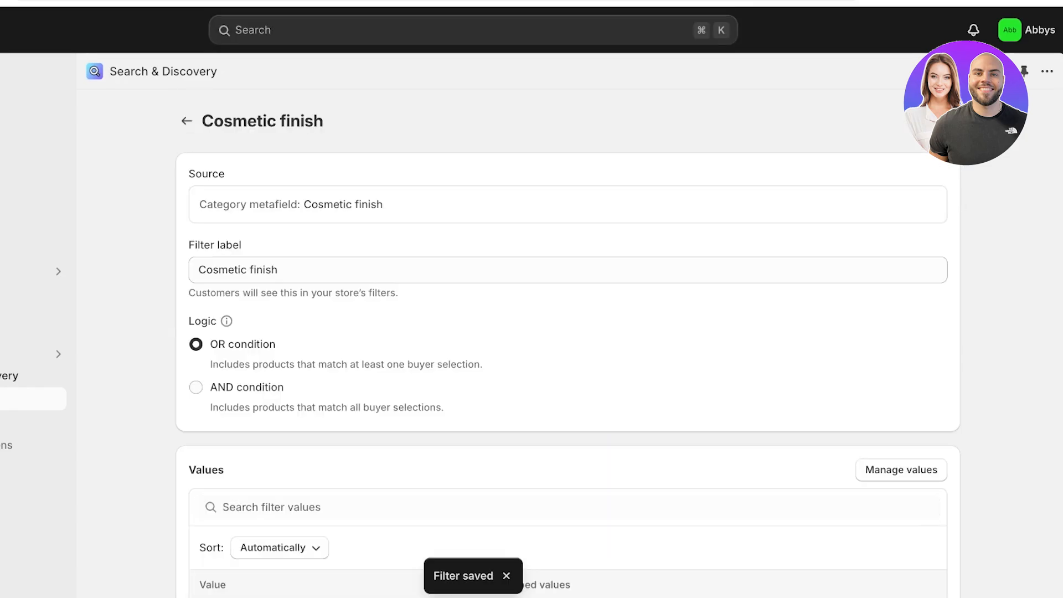
# Look through the Search & Discovery product recommendations and its settings for filters, search relevance and out of stock products
pyautogui.click(10, 376)
pyautogui.click(8, 445)
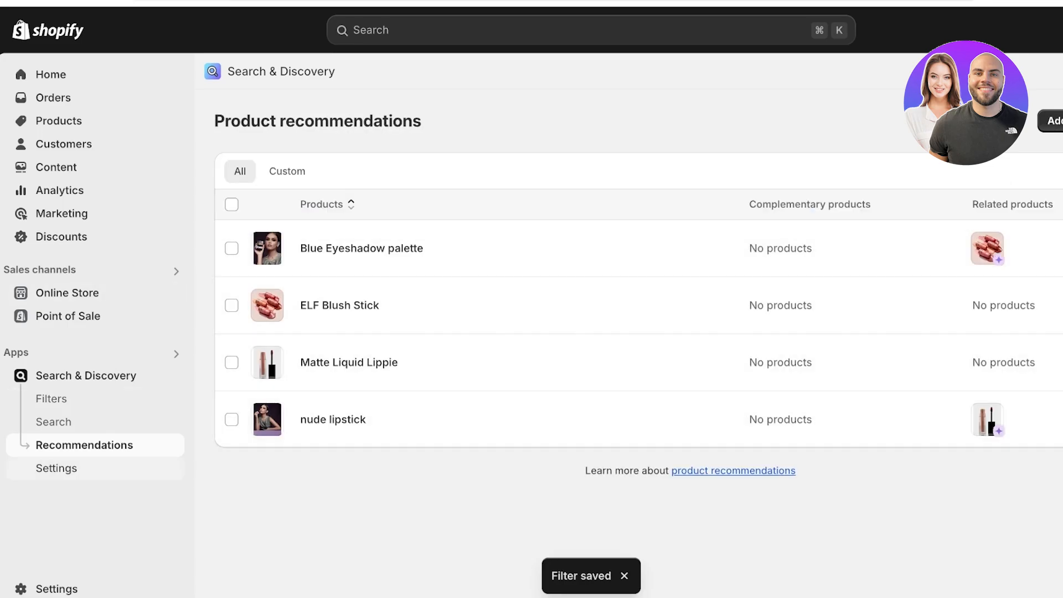
pyautogui.click(57, 468)
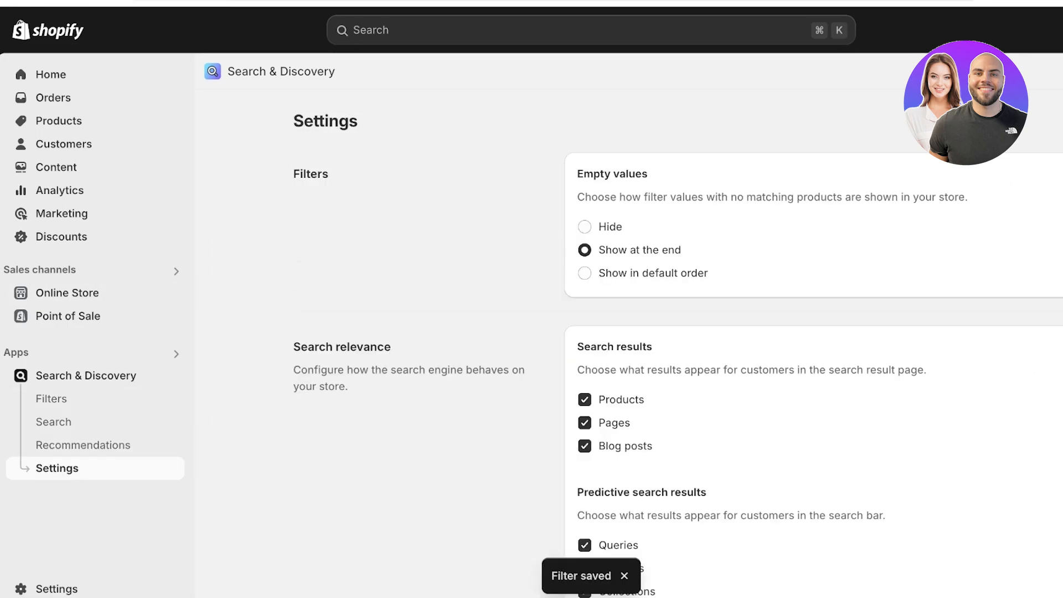
pyautogui.scroll(-5, 678, 352)
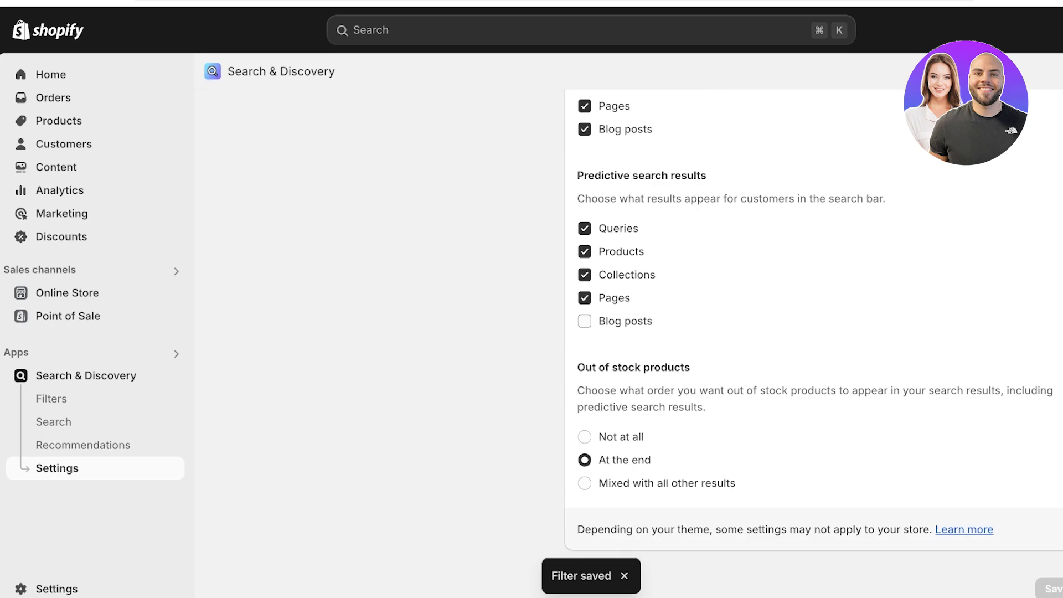